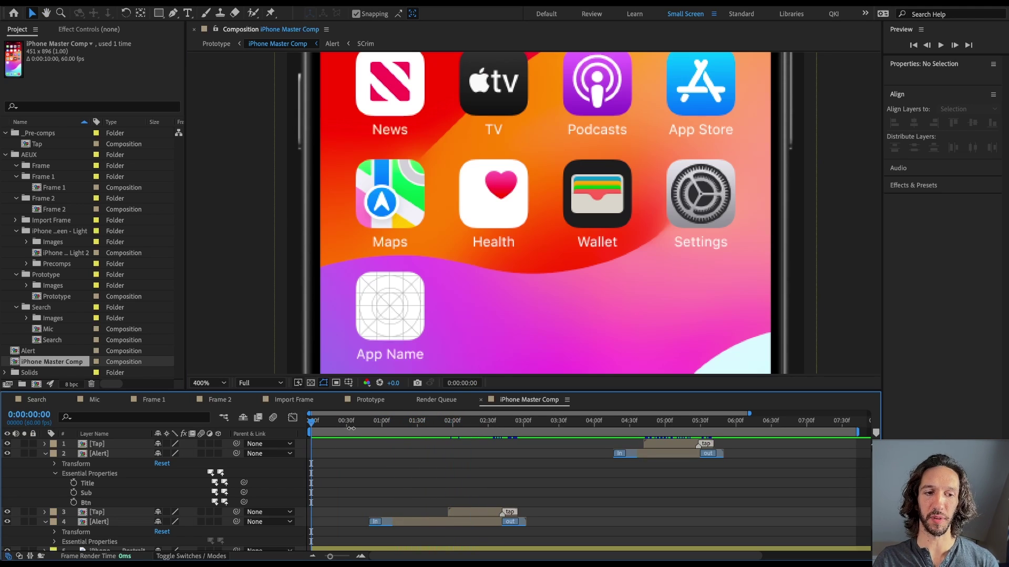
Hide both Tap layers in the iPhone Master Comp and check the alert animation in the timeline and in Alerts.mp4
{"action": "left_click_drag", "start_coordinate": [351, 428], "coordinate": [497, 447]}
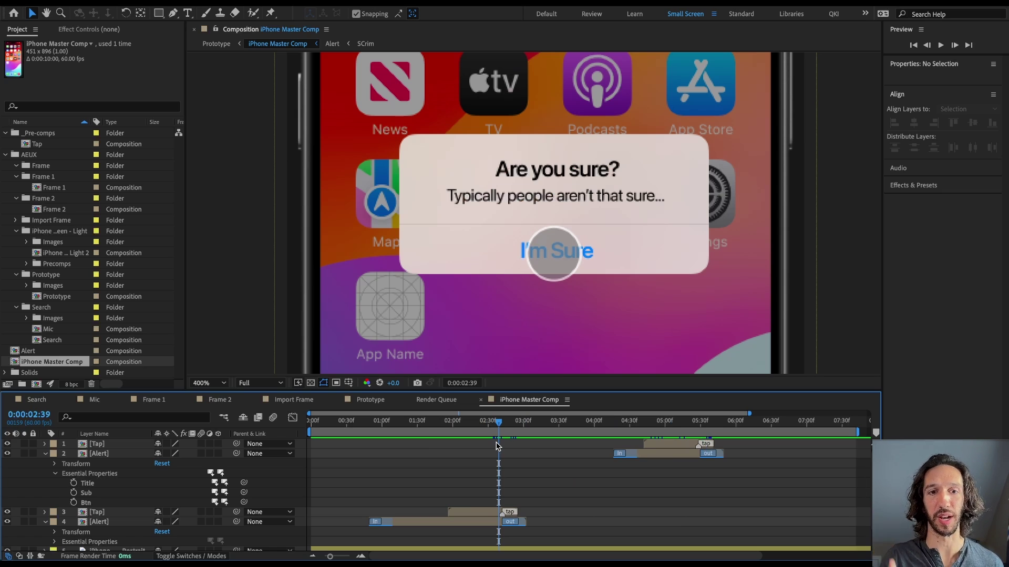
{"action": "left_click", "coordinate": [7, 511]}
{"action": "left_click", "coordinate": [7, 444]}
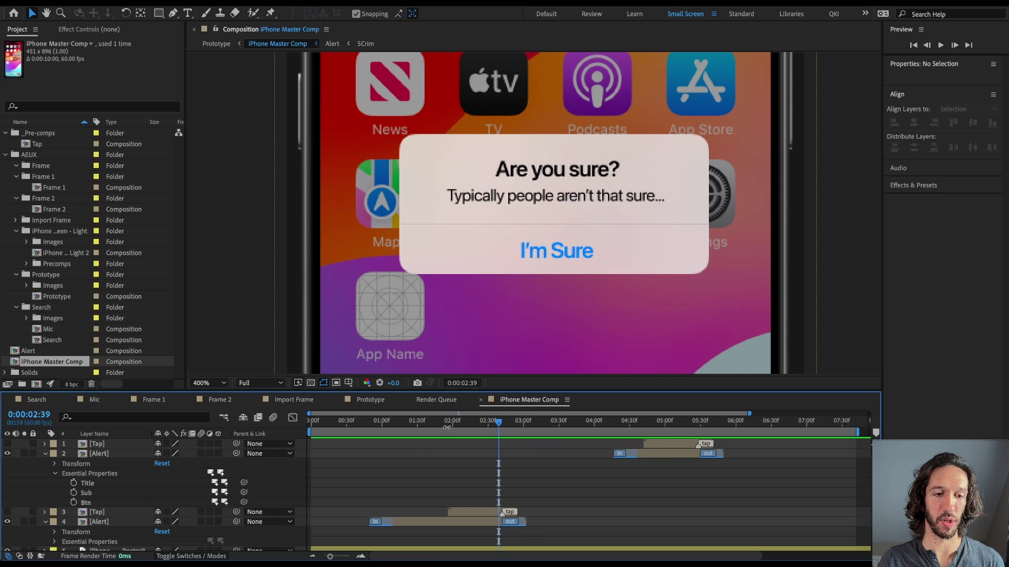
{"action": "left_click_drag", "start_coordinate": [445, 423], "coordinate": [498, 451]}
{"action": "key", "text": "space"}
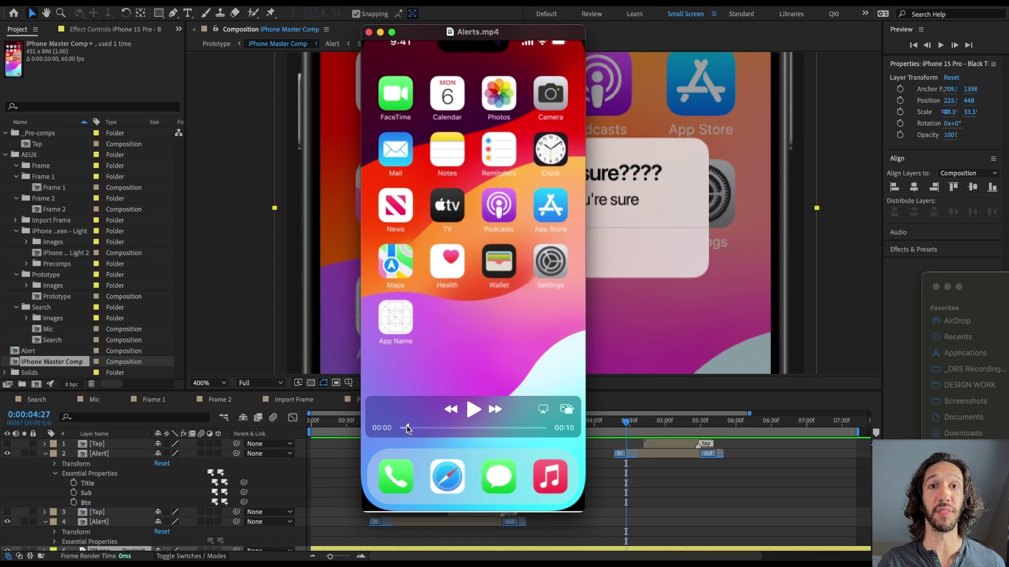
{"action": "mouse_move", "coordinate": [409, 430]}
{"action": "left_mouse_down"}
{"action": "mouse_move", "coordinate": [490, 428]}
{"action": "mouse_move", "coordinate": [417, 429]}
{"action": "left_mouse_up"}
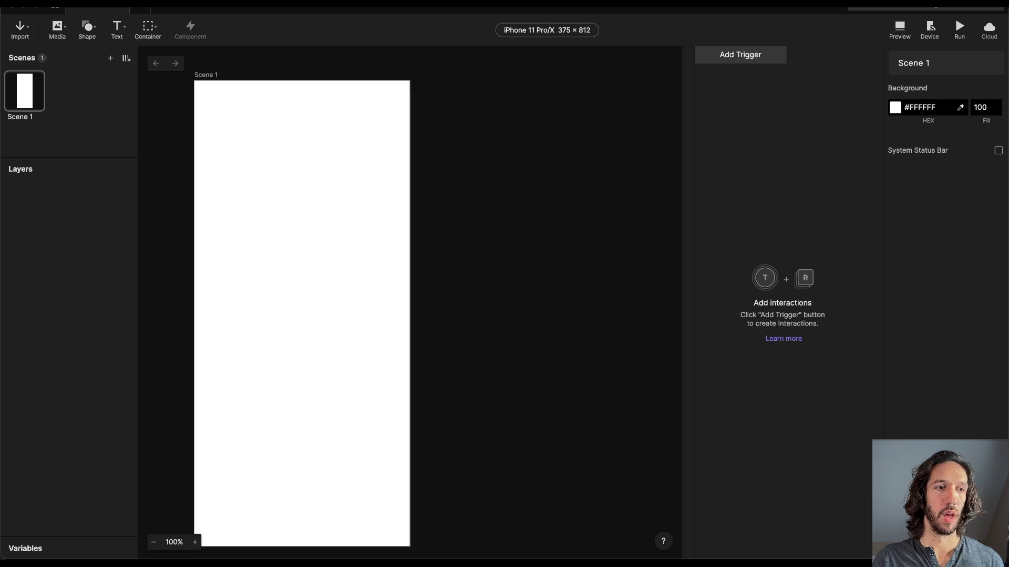
Switch to ProtoPie, place the Alerts video in Scene 1, scale it to 374 × 812 and centre it horizontally
{"action": "left_click_drag", "start_coordinate": [577, 294], "coordinate": [309, 277]}
{"action": "left_click_drag", "start_coordinate": [317, 241], "coordinate": [239, 126]}
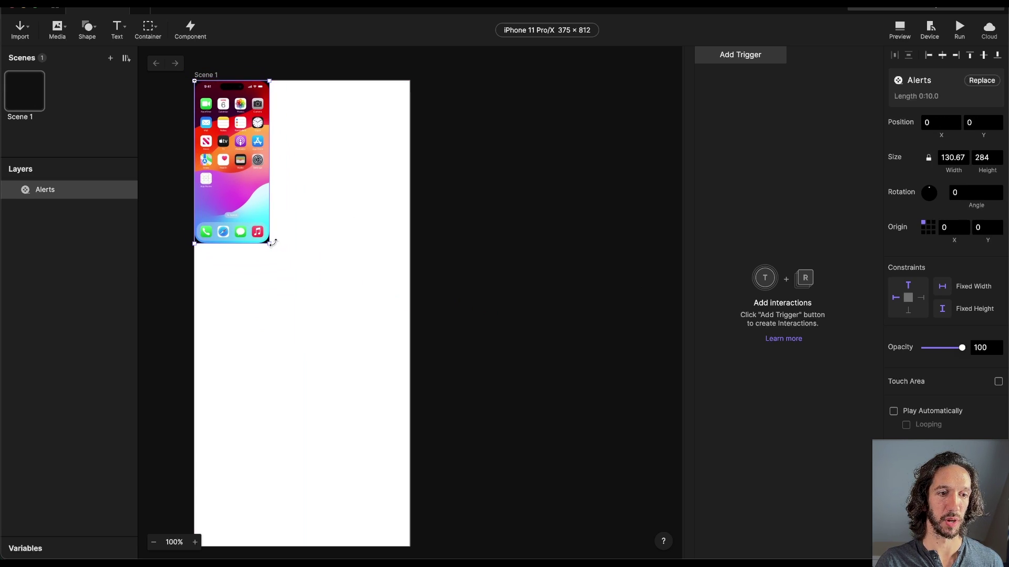
{"action": "left_click_drag", "start_coordinate": [269, 243], "coordinate": [408, 508]}
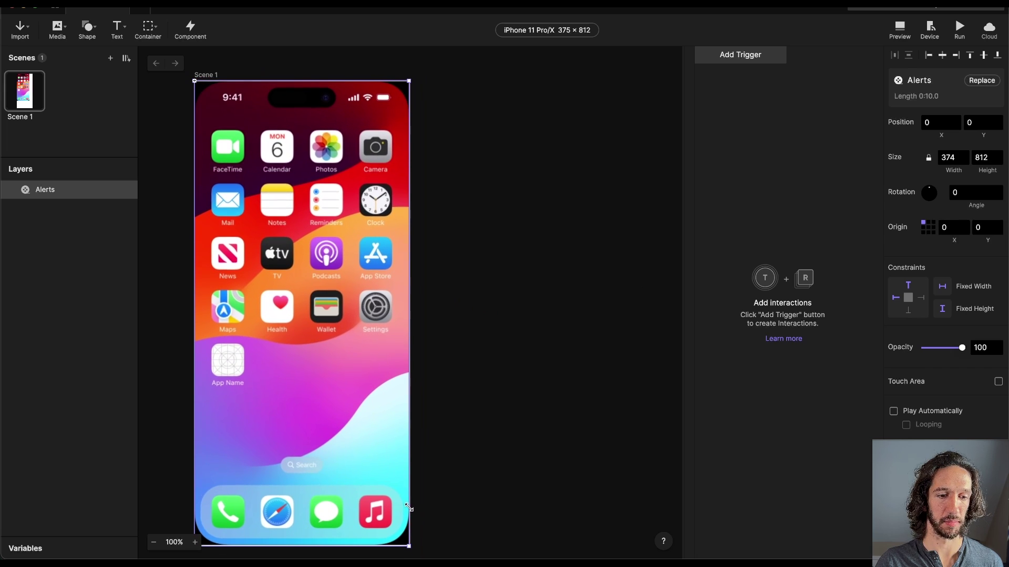
{"action": "left_click", "coordinate": [942, 56]}
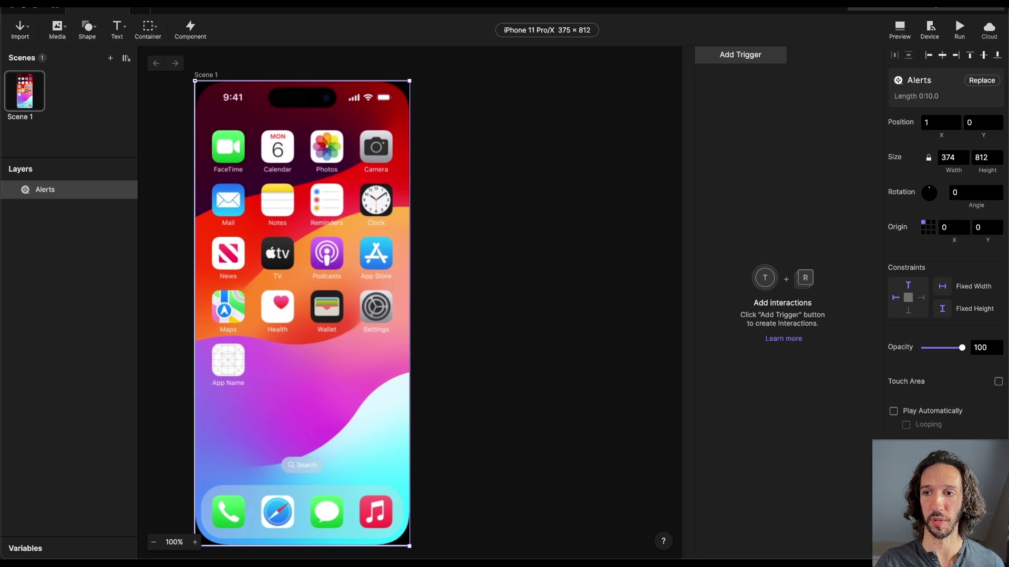
Set the Alerts video to play automatically, preview the scene and scrub through Alerts.mp4 to the first alert
{"action": "key", "text": "super+p"}
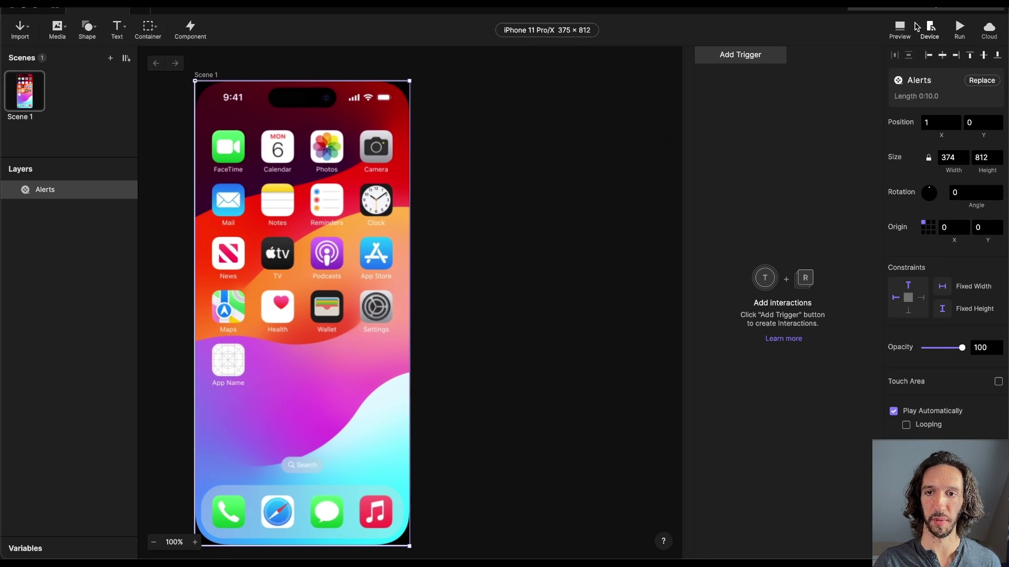
{"action": "left_click", "coordinate": [899, 30]}
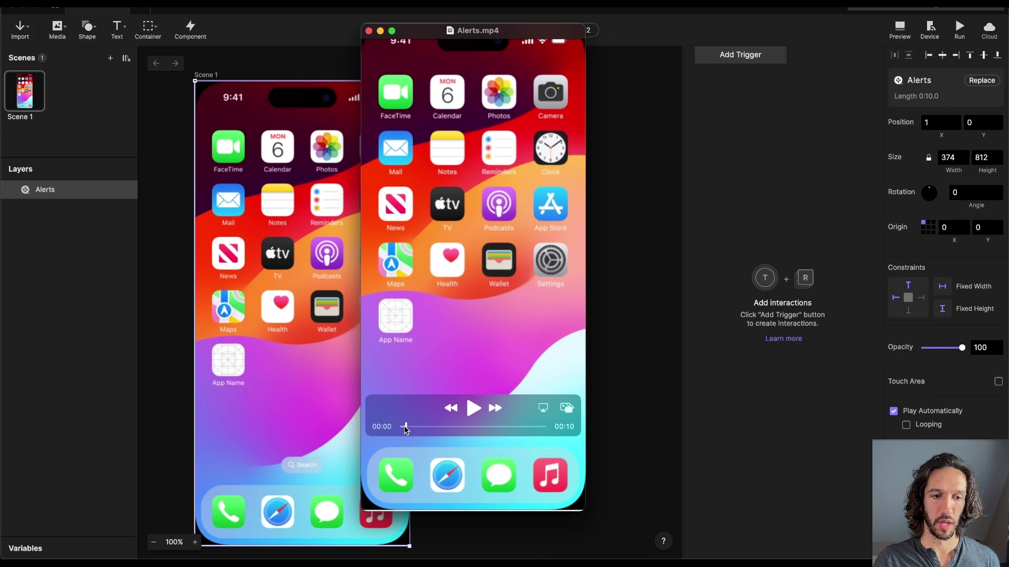
{"action": "left_click_drag", "start_coordinate": [405, 428], "coordinate": [439, 428]}
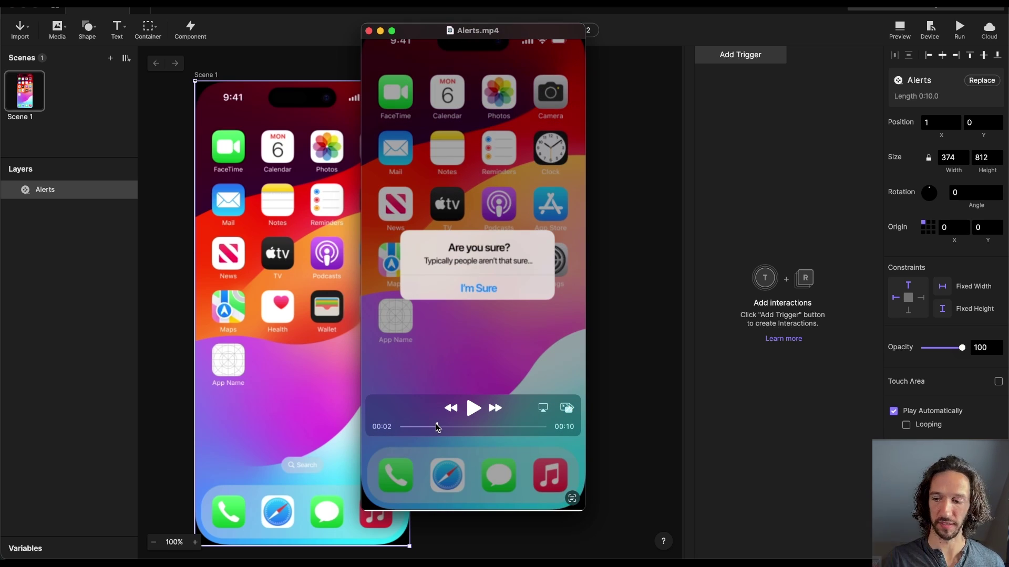
{"action": "mouse_move", "coordinate": [436, 426]}
{"action": "left_mouse_down"}
{"action": "mouse_move", "coordinate": [420, 428]}
{"action": "mouse_move", "coordinate": [430, 429]}
{"action": "left_mouse_up"}
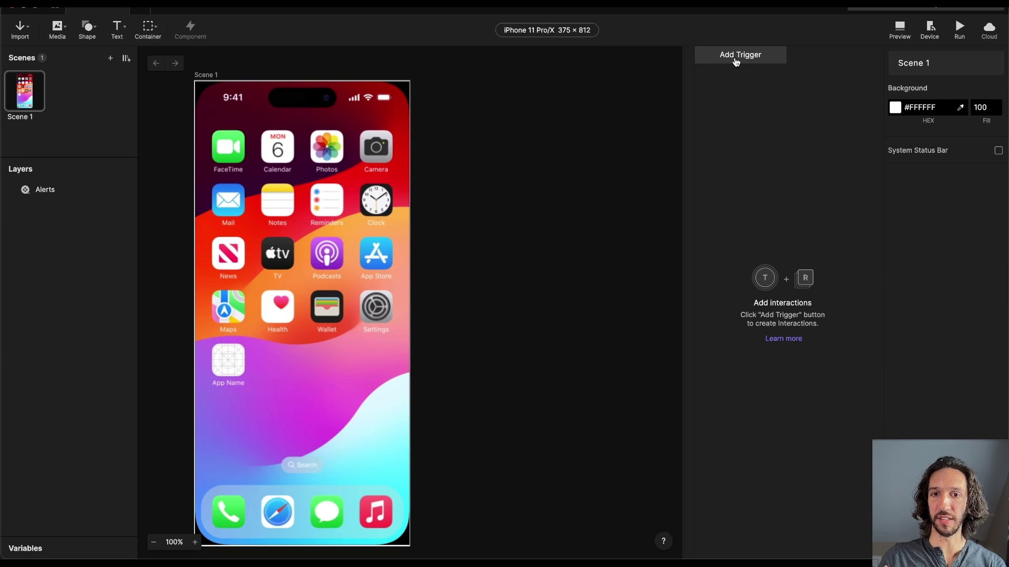
Add a Start trigger to Scene 1 with a Playback response
{"action": "left_click", "coordinate": [736, 57]}
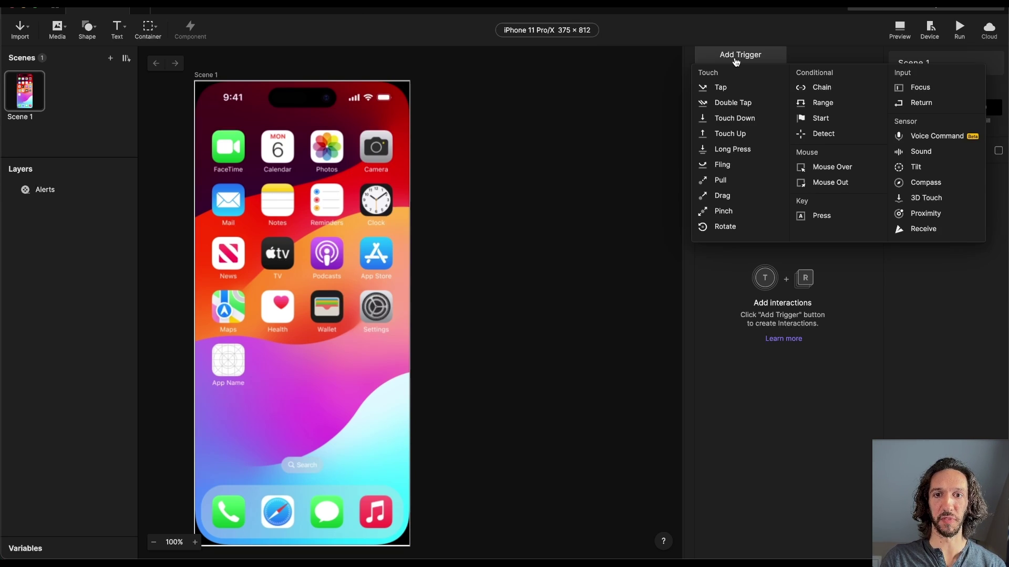
{"action": "left_click", "coordinate": [849, 126]}
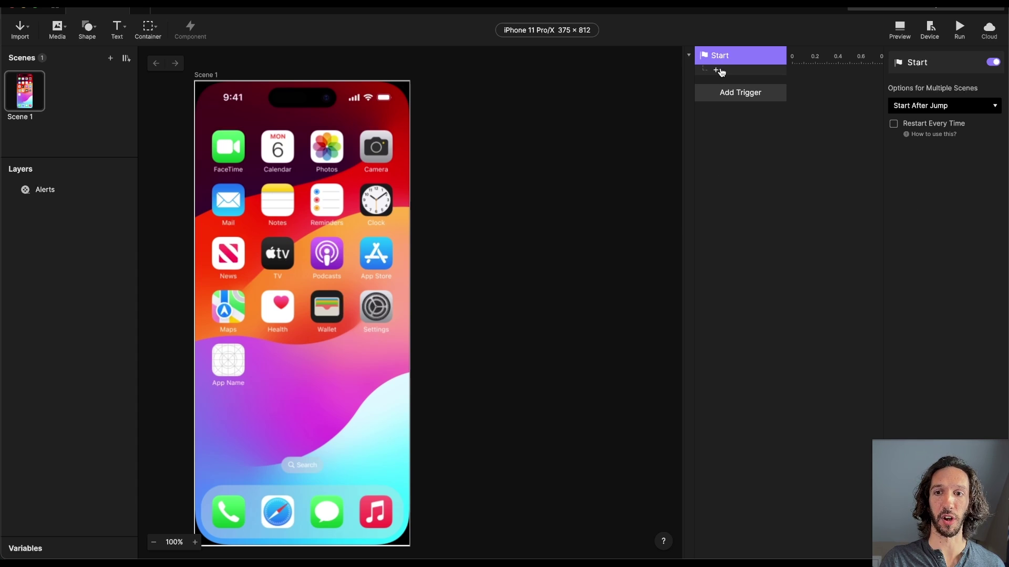
{"action": "left_click", "coordinate": [717, 70]}
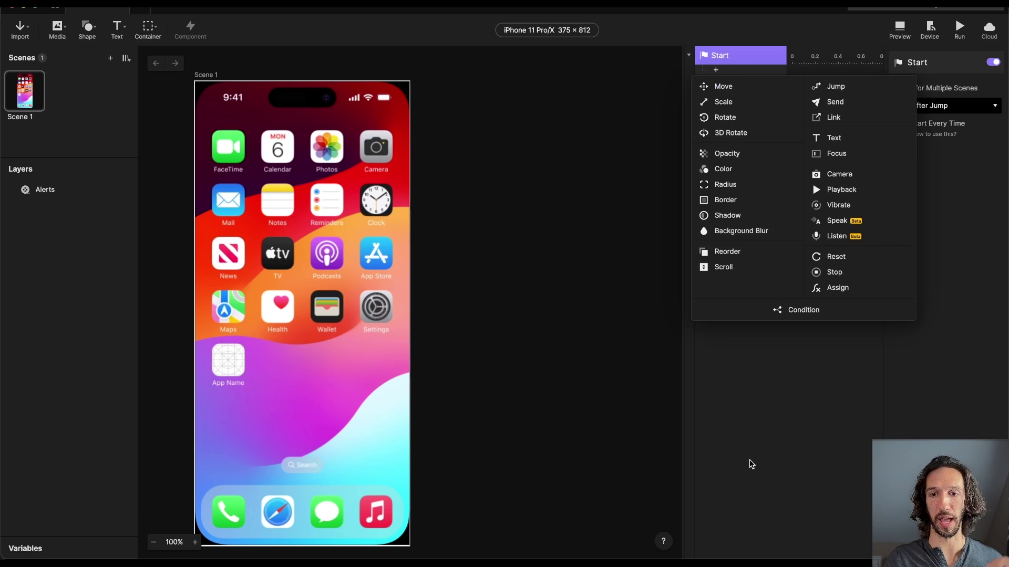
{"action": "left_click", "coordinate": [849, 190]}
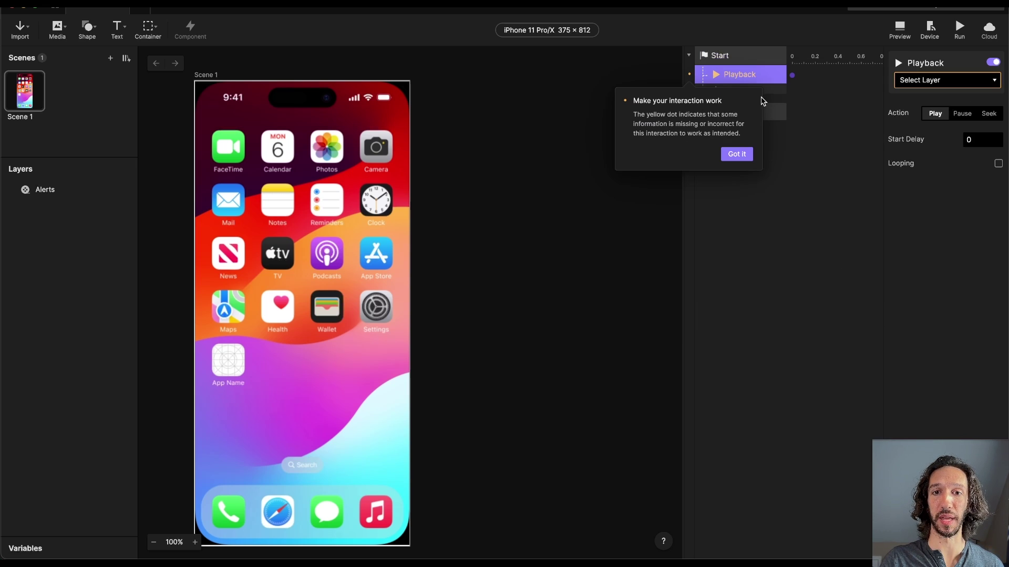
Assign the Start trigger's Playback response to the Alerts layer and set its action to Pause
{"action": "left_click", "coordinate": [924, 80]}
{"action": "left_click", "coordinate": [921, 124]}
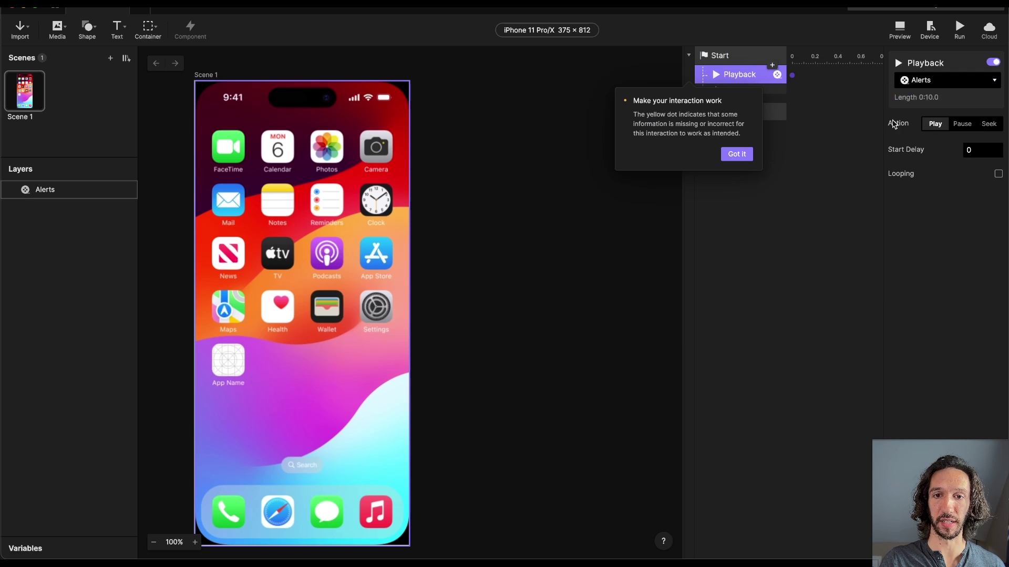
{"action": "left_click", "coordinate": [988, 124]}
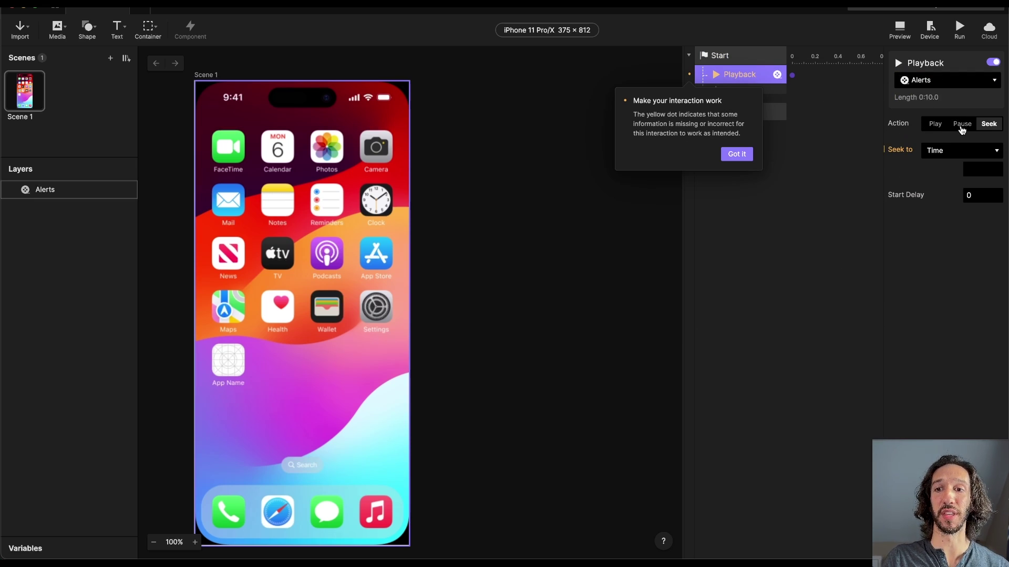
{"action": "left_click", "coordinate": [962, 124]}
{"action": "left_click", "coordinate": [455, 197]}
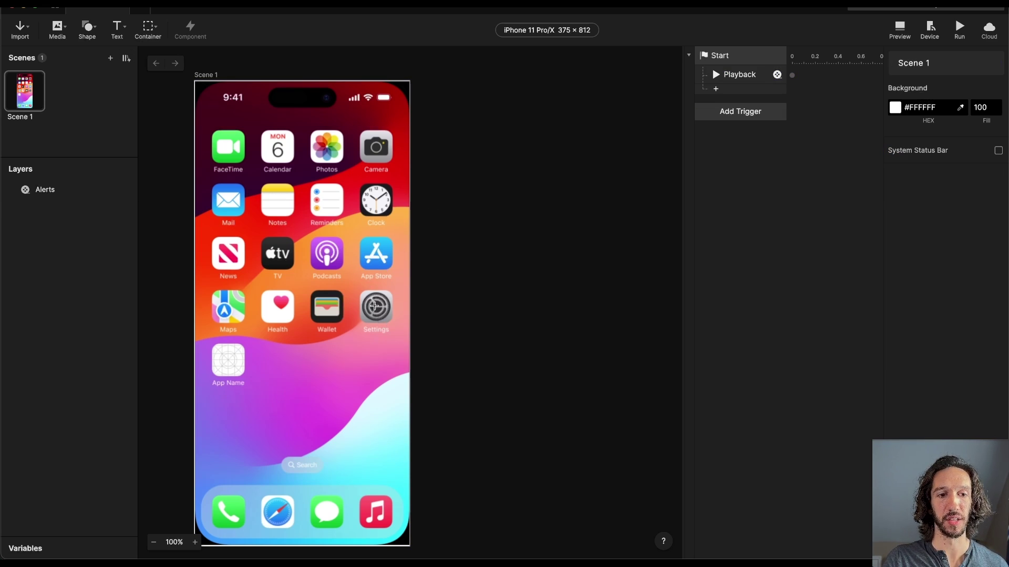
Draw a rectangle of about 78 × 86 over the Settings app icon and nudge it into place
{"action": "left_click_drag", "start_coordinate": [355, 288], "coordinate": [401, 336]}
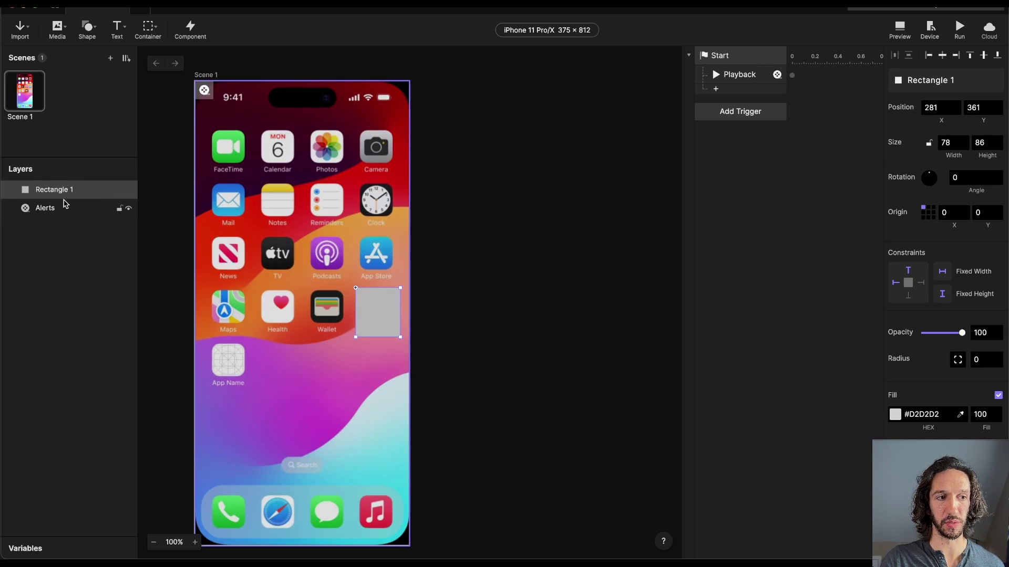
{"action": "left_click_drag", "start_coordinate": [384, 320], "coordinate": [383, 314]}
{"action": "left_click", "coordinate": [746, 114]}
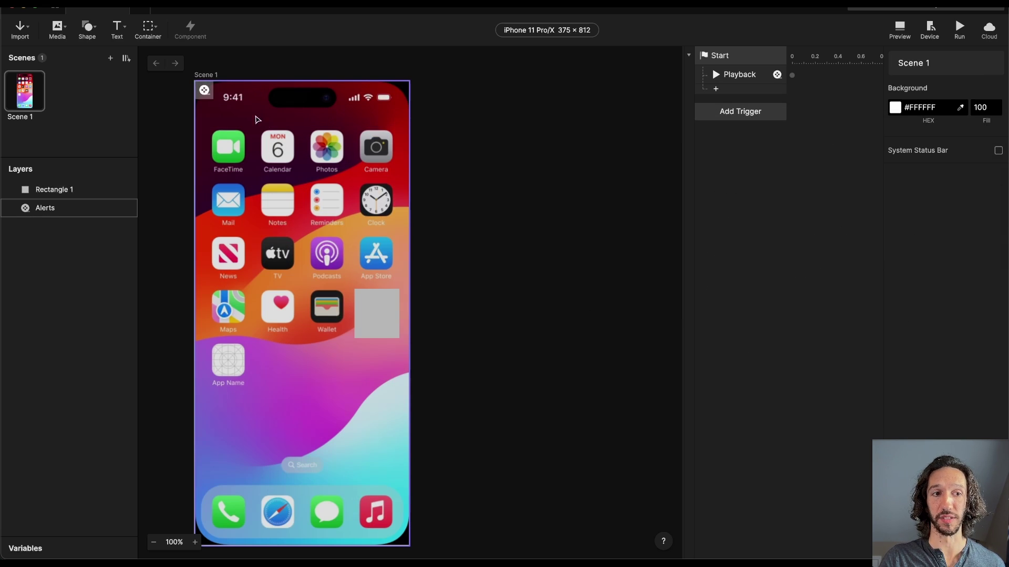
{"action": "left_click_drag", "start_coordinate": [308, 154], "coordinate": [367, 141]}
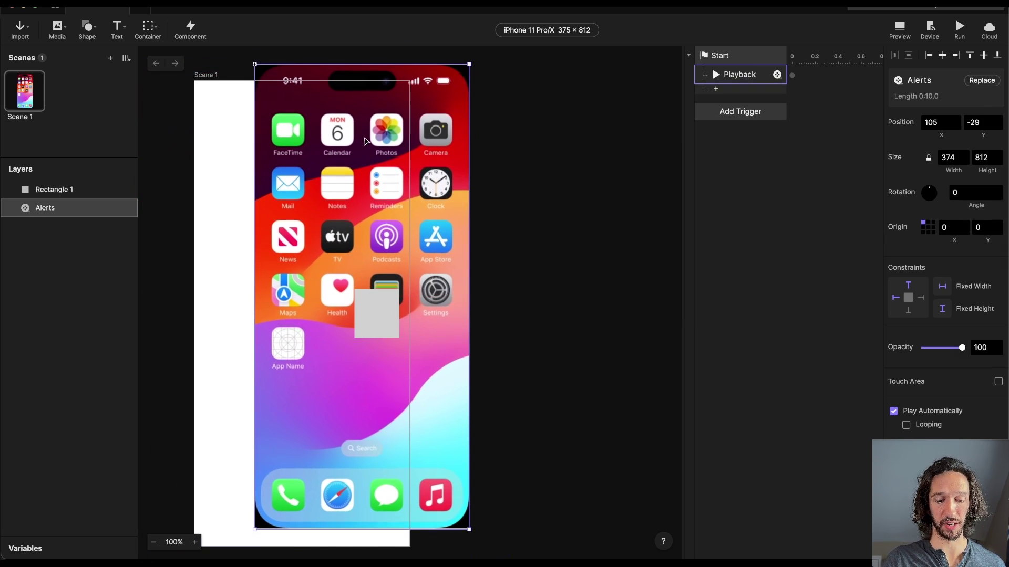
{"action": "key", "text": "super+z"}
{"action": "left_click", "coordinate": [825, 258]}
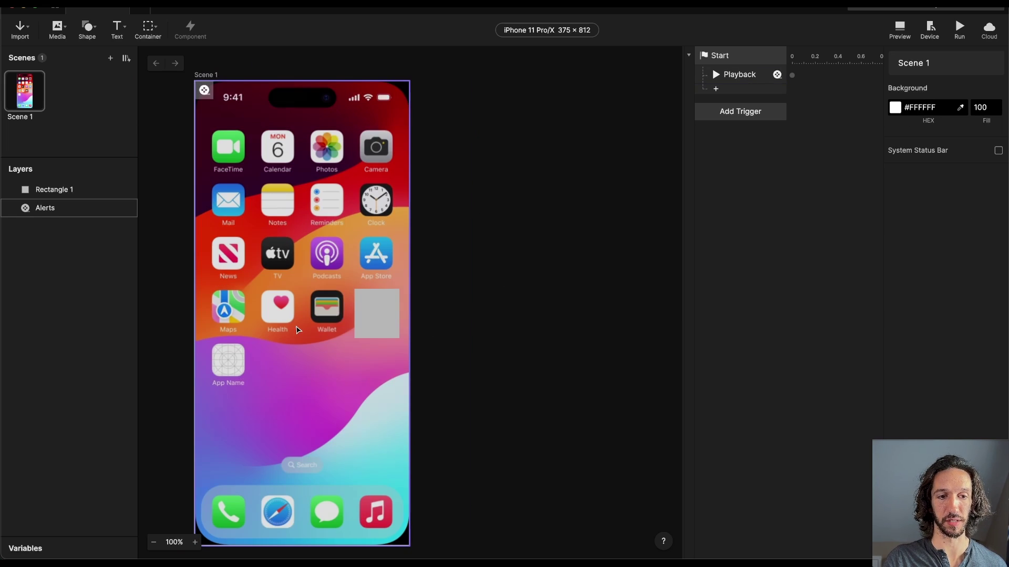
Add a Tap trigger to the rectangle covering the Settings icon
{"action": "left_click", "coordinate": [376, 311]}
{"action": "left_click", "coordinate": [755, 114]}
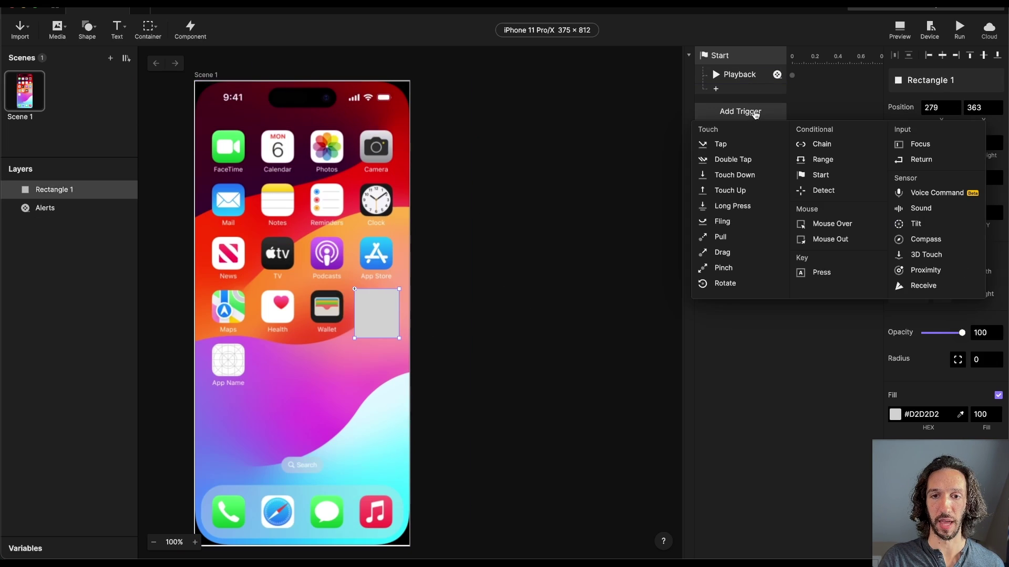
{"action": "left_click", "coordinate": [732, 145]}
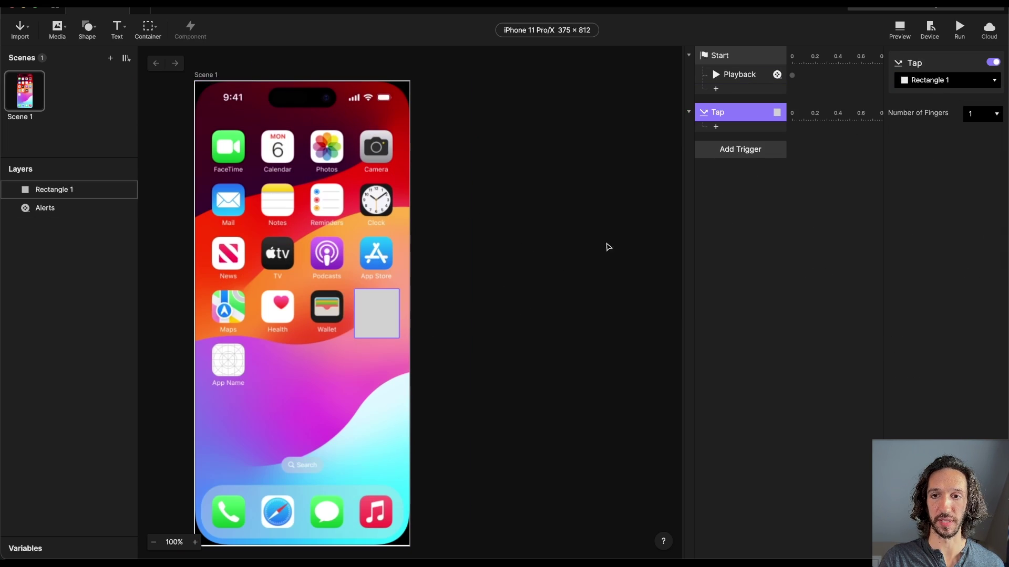
{"action": "left_click", "coordinate": [970, 83]}
{"action": "left_click", "coordinate": [788, 189]}
Add a Playback response to the Tap trigger that plays the Alerts layer
{"action": "left_click", "coordinate": [727, 128]}
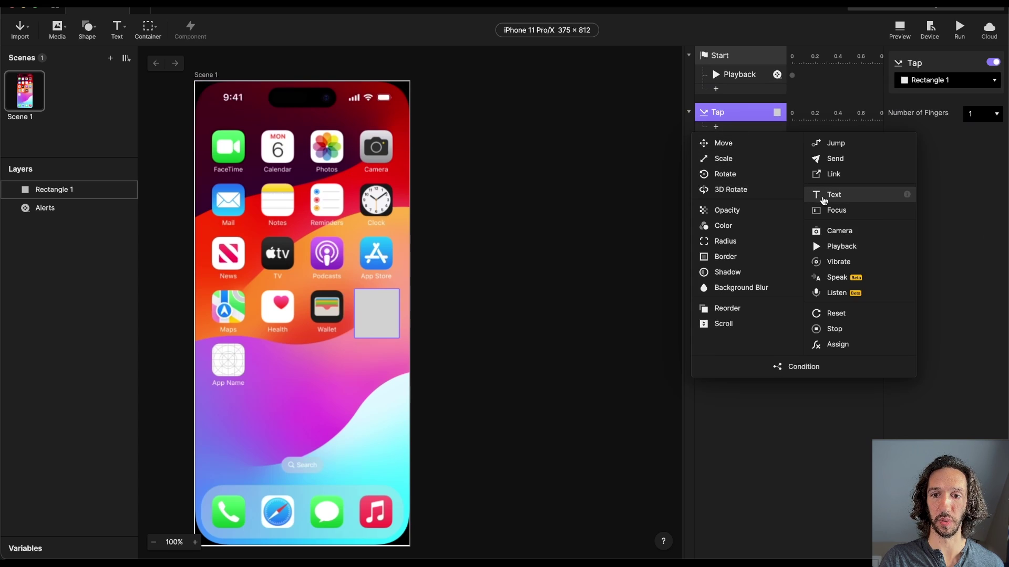
{"action": "left_click", "coordinate": [840, 246]}
{"action": "left_click", "coordinate": [938, 83]}
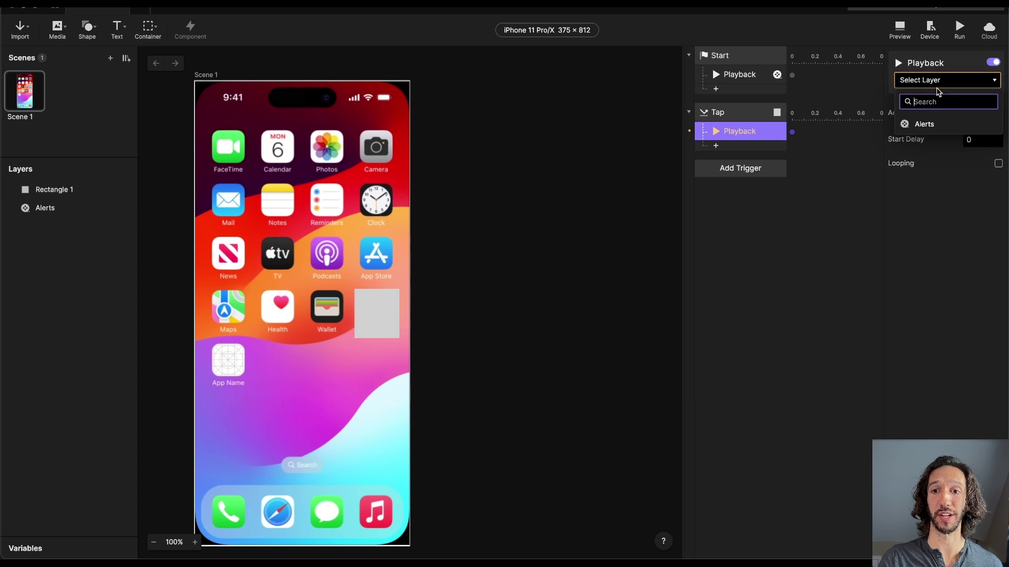
{"action": "left_click", "coordinate": [940, 124]}
{"action": "left_click", "coordinate": [819, 268]}
{"action": "left_click", "coordinate": [741, 134]}
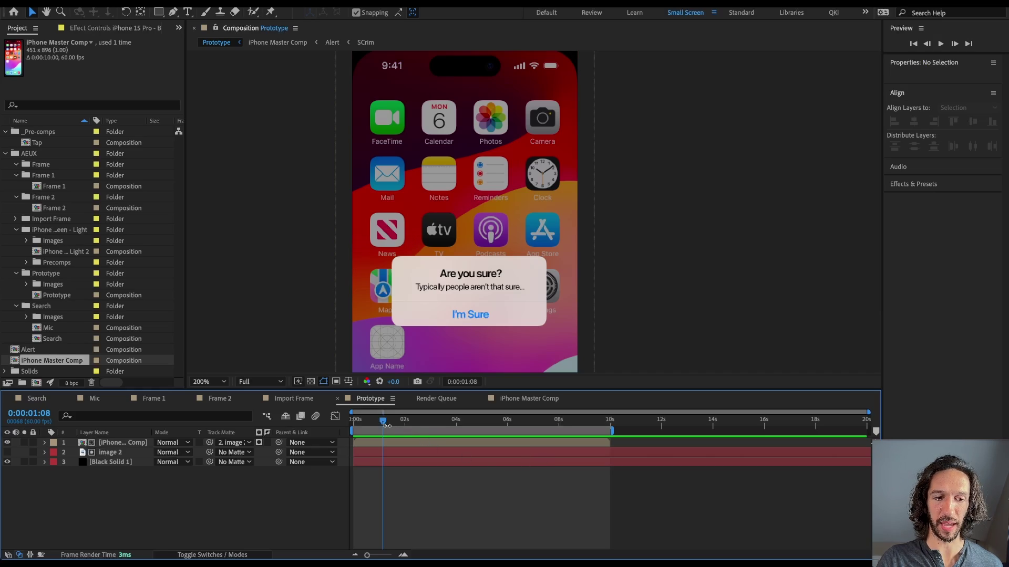
Scrub the Prototype composition in After Effects to just before the first alert, and duplicate the Start trigger's Playback response in ProtoPie
{"action": "left_click_drag", "start_coordinate": [383, 423], "coordinate": [373, 424]}
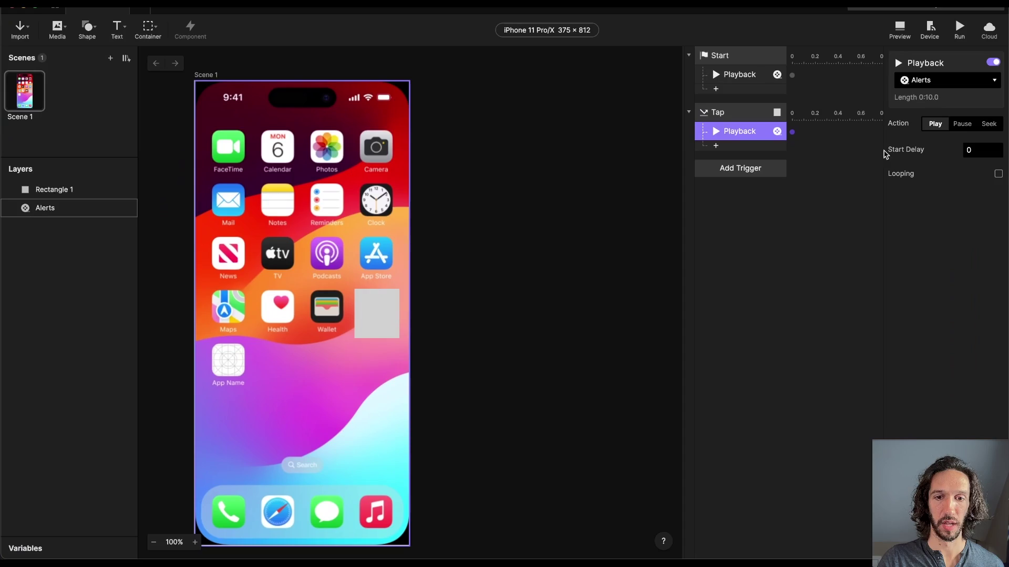
{"action": "left_click", "coordinate": [727, 80]}
{"action": "key", "text": "super+d"}
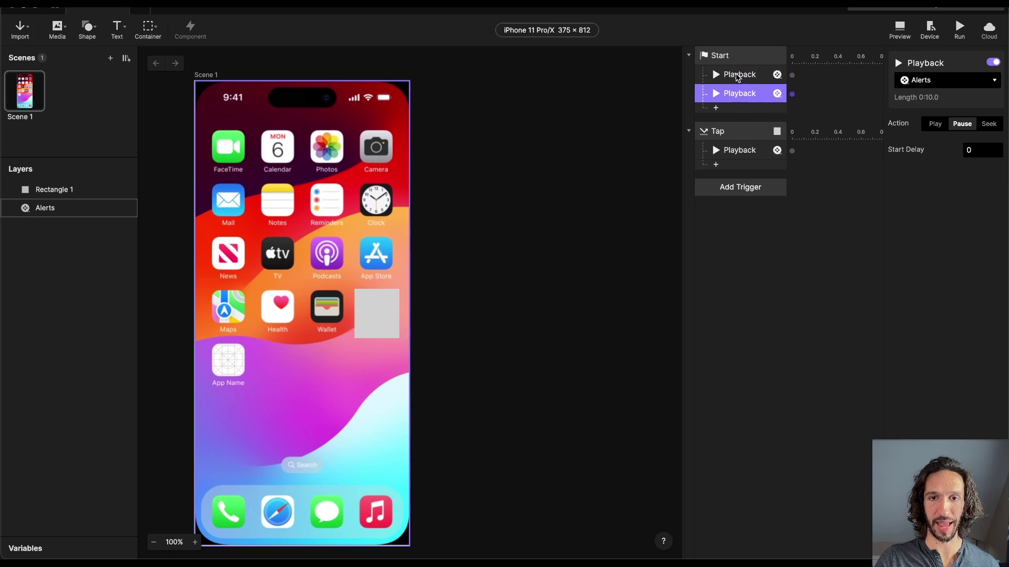
Change the Start trigger's first Playback response to Seek, with the seek time set to 0:00.48
{"action": "left_click", "coordinate": [742, 79]}
{"action": "left_click", "coordinate": [986, 125]}
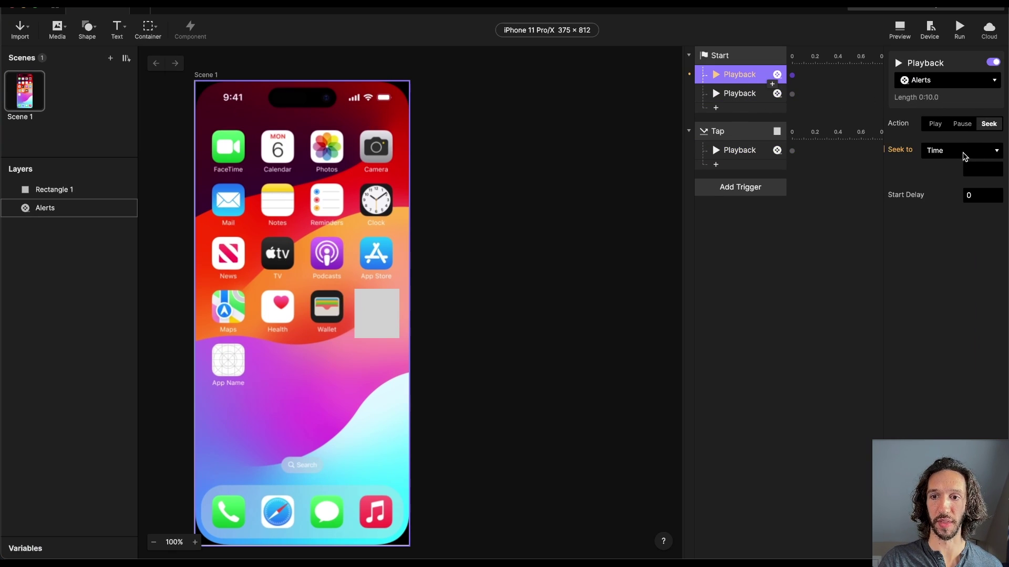
{"action": "left_click", "coordinate": [964, 153]}
{"action": "left_click", "coordinate": [962, 152]}
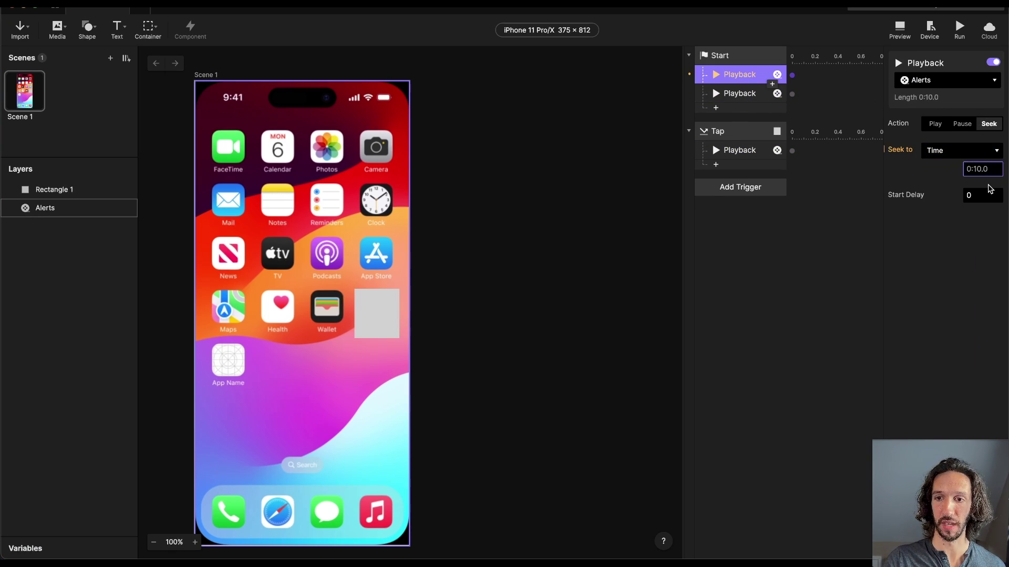
{"action": "type", "text": "0"}
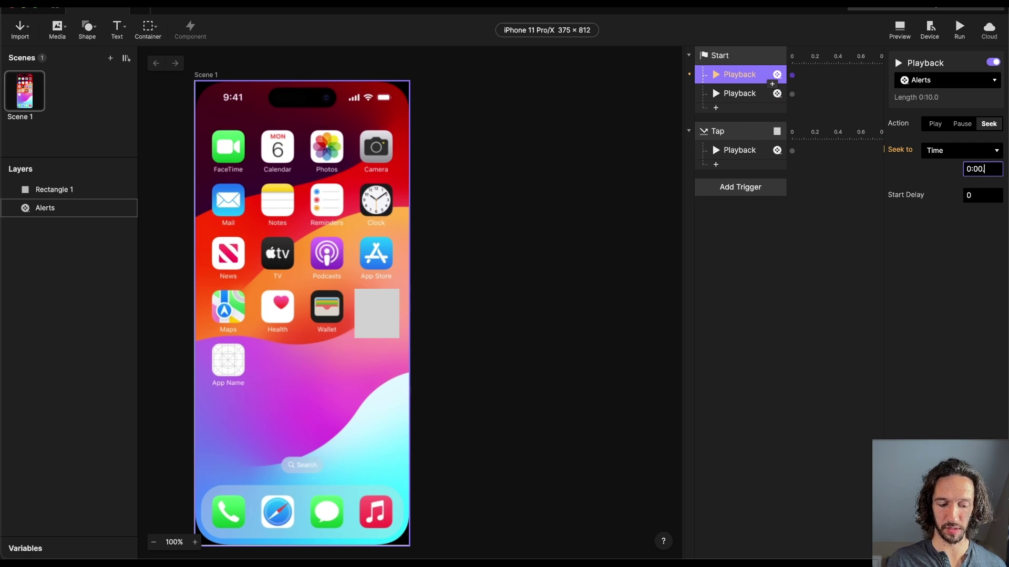
{"action": "type", "text": ":00.48"}
{"action": "left_click", "coordinate": [876, 245]}
Review the settings of the Start trigger's Seek and Pause responses and the Tap trigger's Playback response
{"action": "left_click", "coordinate": [738, 80]}
{"action": "left_click", "coordinate": [744, 99]}
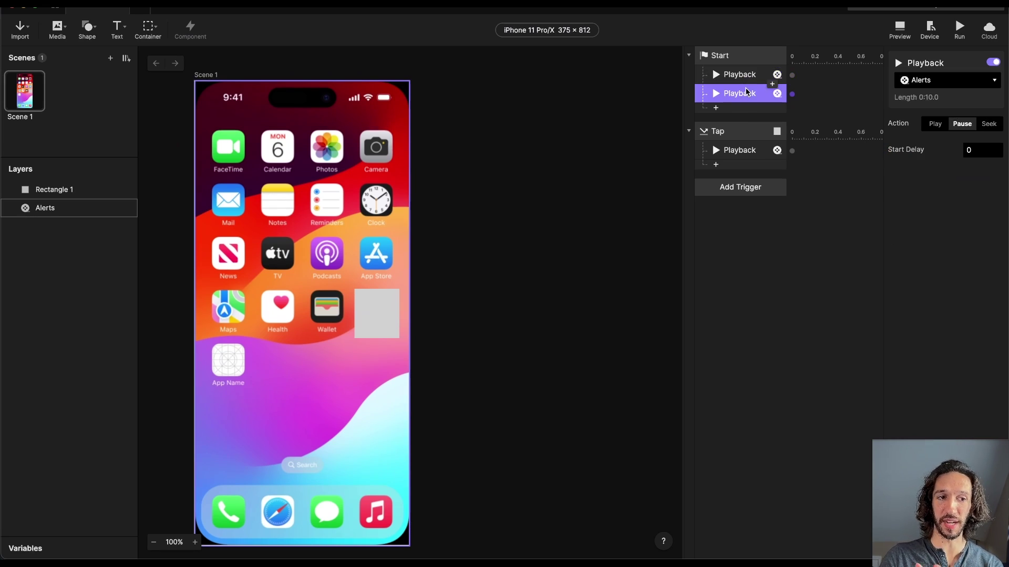
{"action": "left_click", "coordinate": [746, 80]}
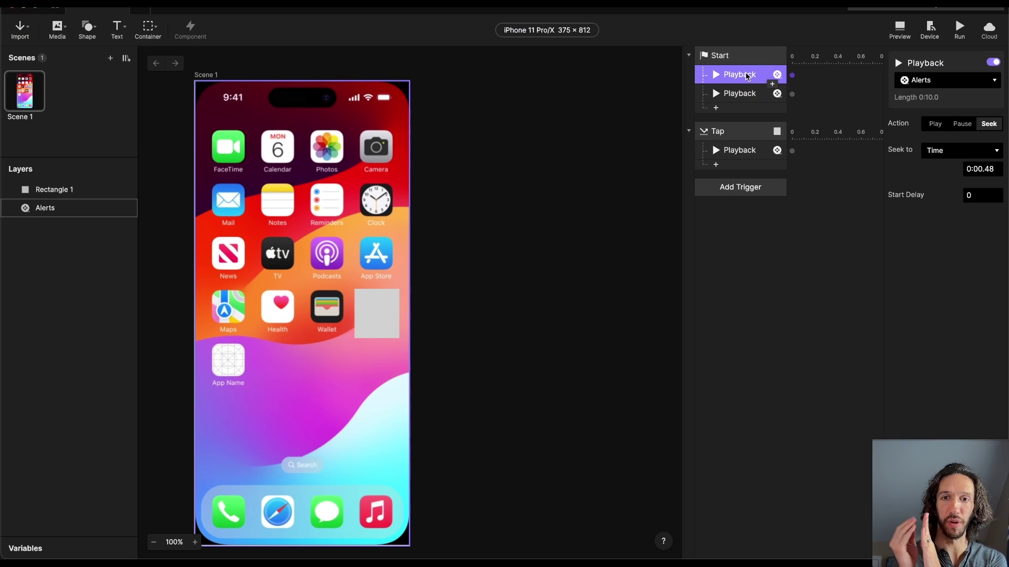
{"action": "left_click", "coordinate": [743, 150]}
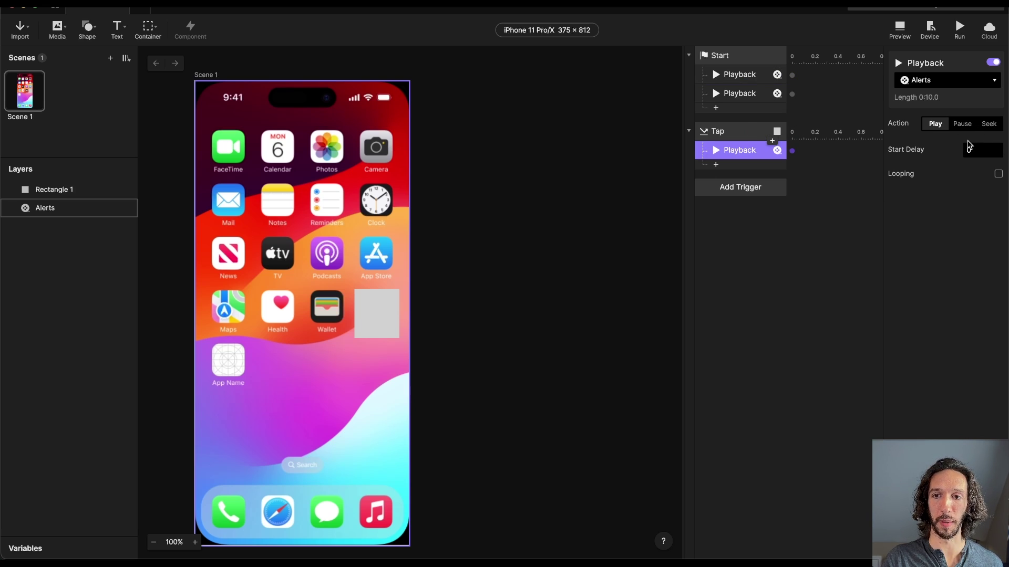
Open the prototype preview, tap the grey rectangle over the Settings icon to play the alert, and restart the preview
{"action": "left_click", "coordinate": [372, 309]}
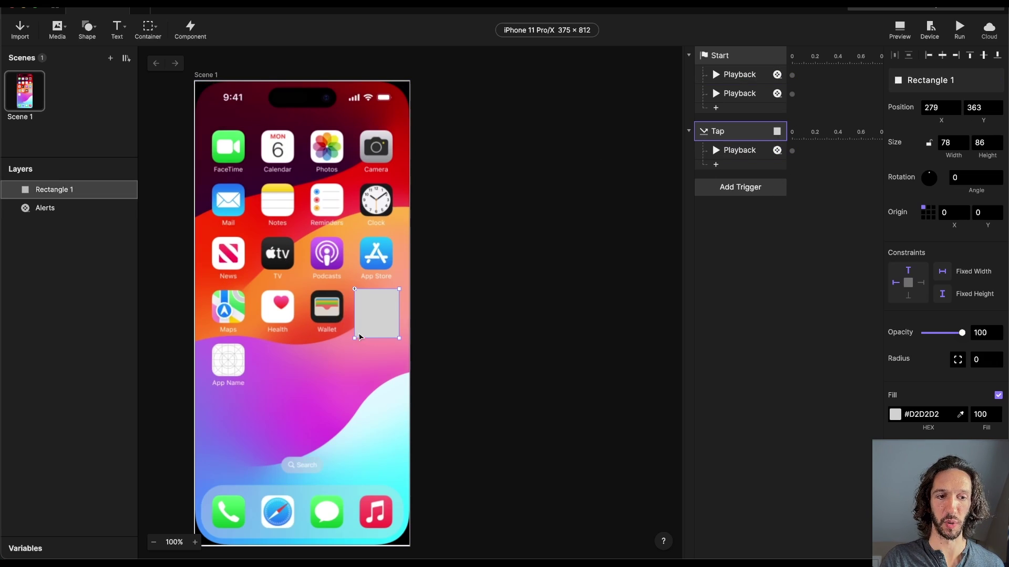
{"action": "left_click", "coordinate": [899, 29]}
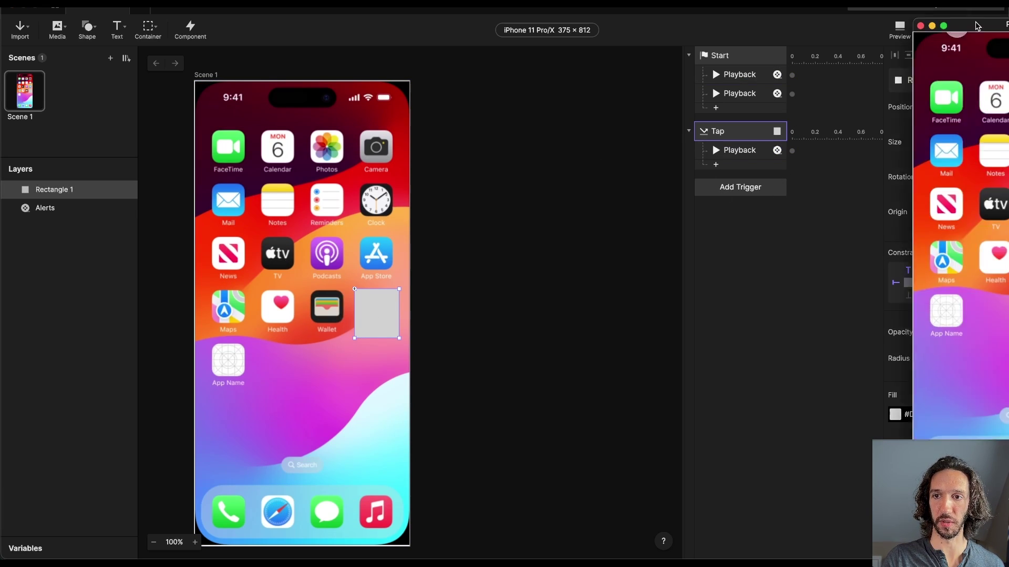
{"action": "left_click", "coordinate": [673, 301]}
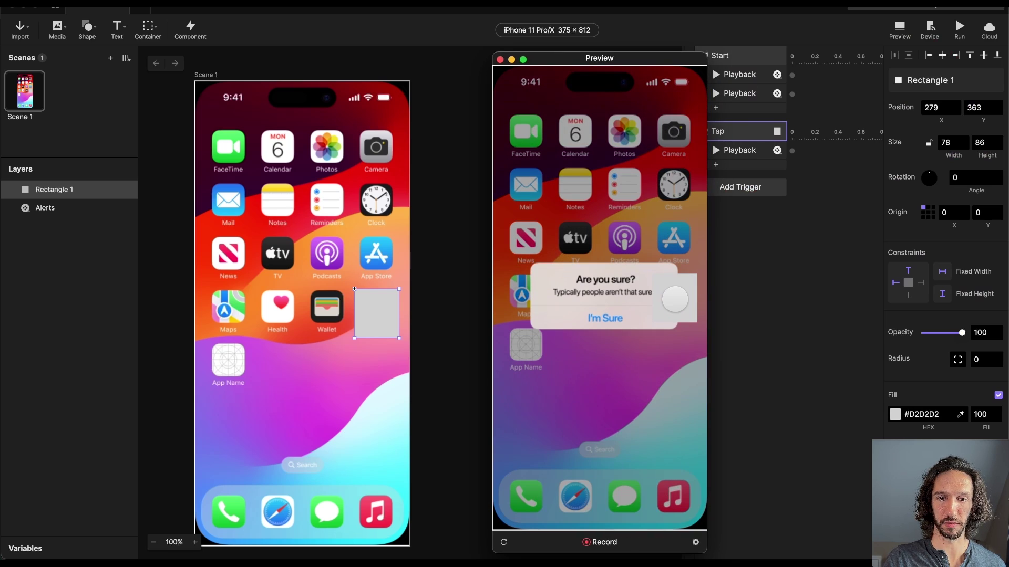
{"action": "left_click", "coordinate": [503, 543]}
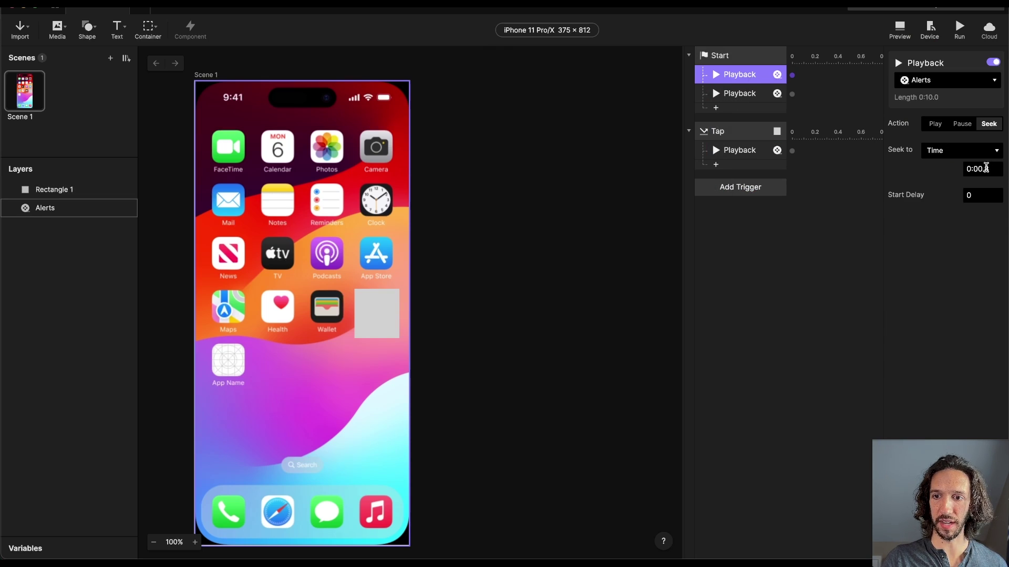
Set the seek time of the Start trigger's Seek response to 0:00.8 and check the other Playback responses
{"action": "left_click", "coordinate": [987, 168]}
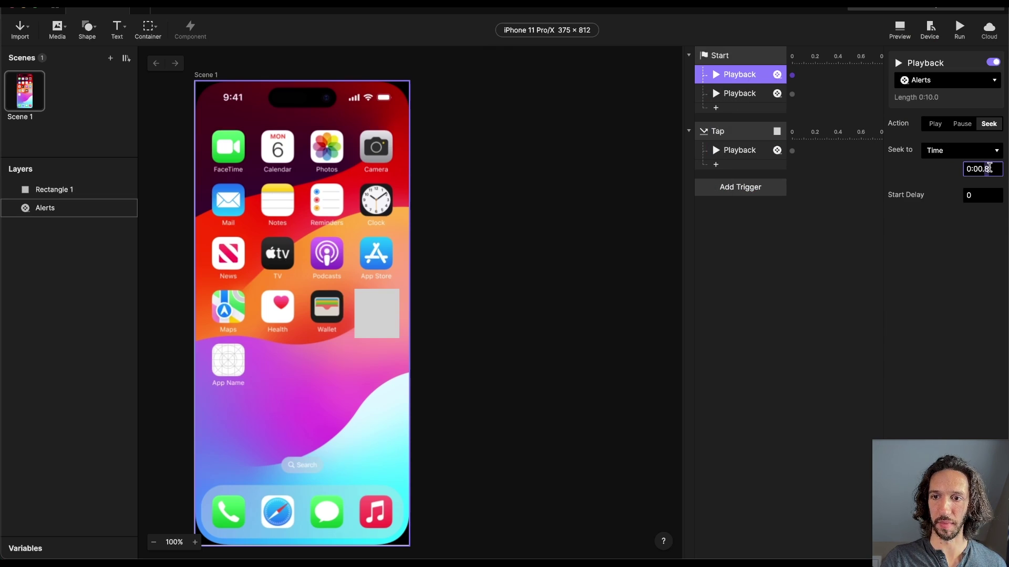
{"action": "type", "text": "8"}
{"action": "left_click", "coordinate": [730, 93]}
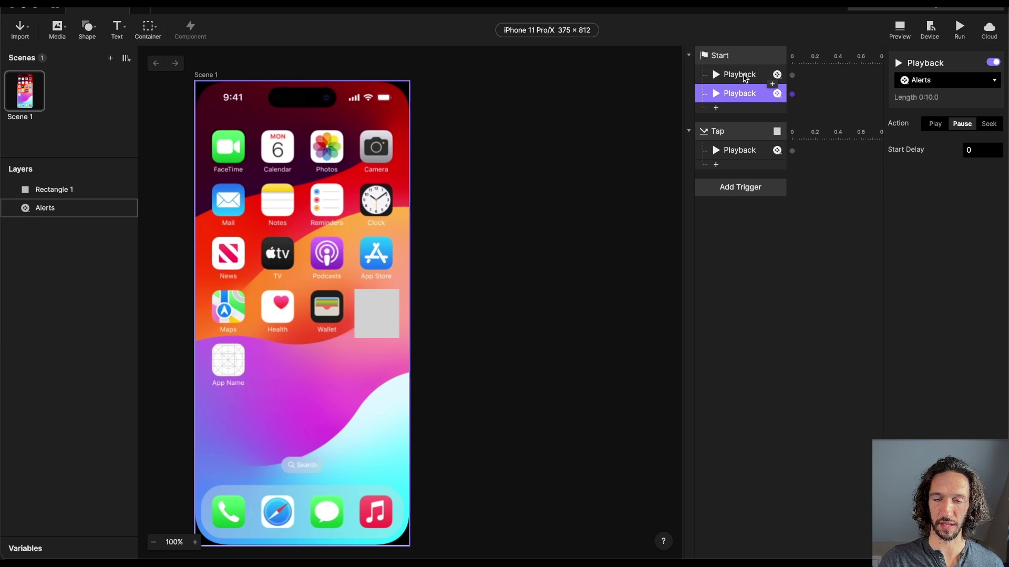
{"action": "left_click", "coordinate": [743, 77]}
{"action": "left_click", "coordinate": [729, 150]}
Preview the prototype again, tap the grey rectangle to play the alert, and restart the preview
{"action": "left_click", "coordinate": [899, 30]}
{"action": "left_click_drag", "start_coordinate": [932, 55], "coordinate": [650, 62]}
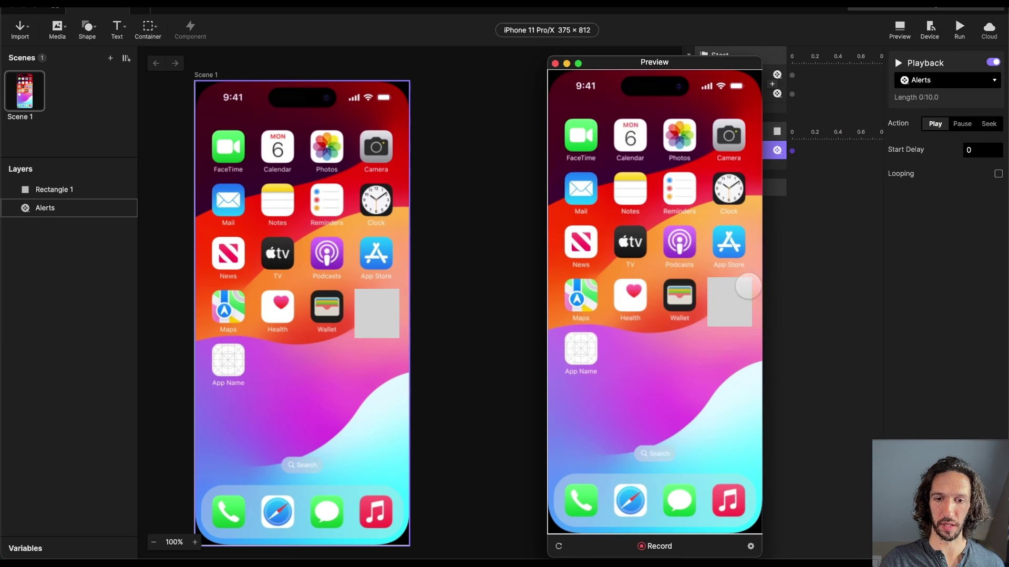
{"action": "left_click", "coordinate": [736, 290]}
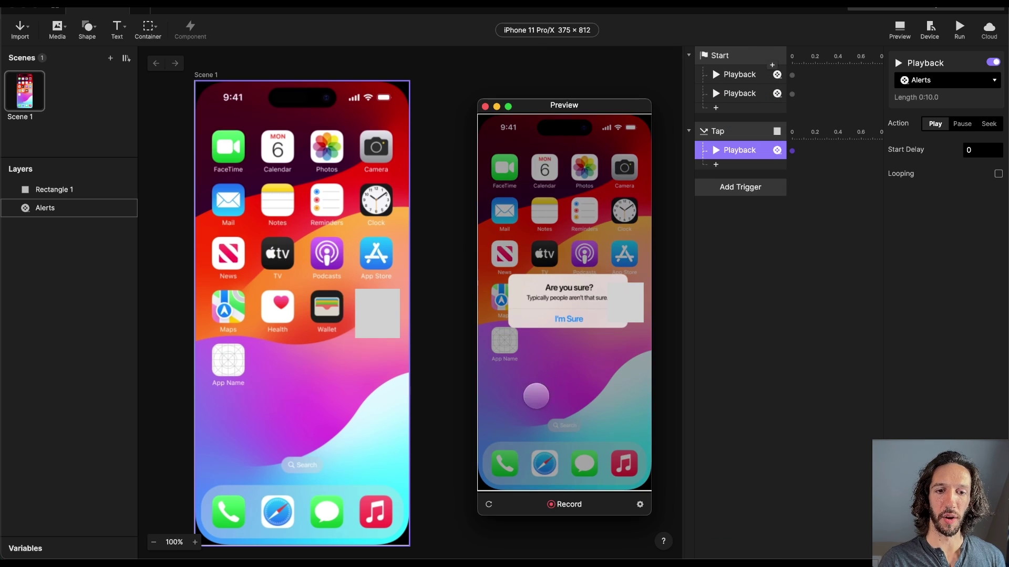
{"action": "left_click", "coordinate": [488, 505]}
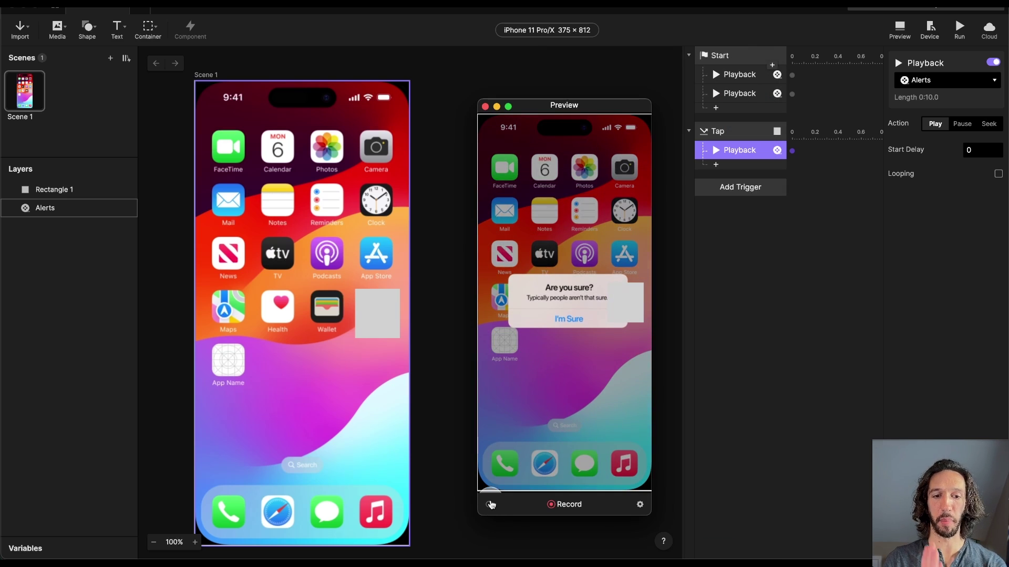
{"action": "left_click", "coordinate": [488, 505]}
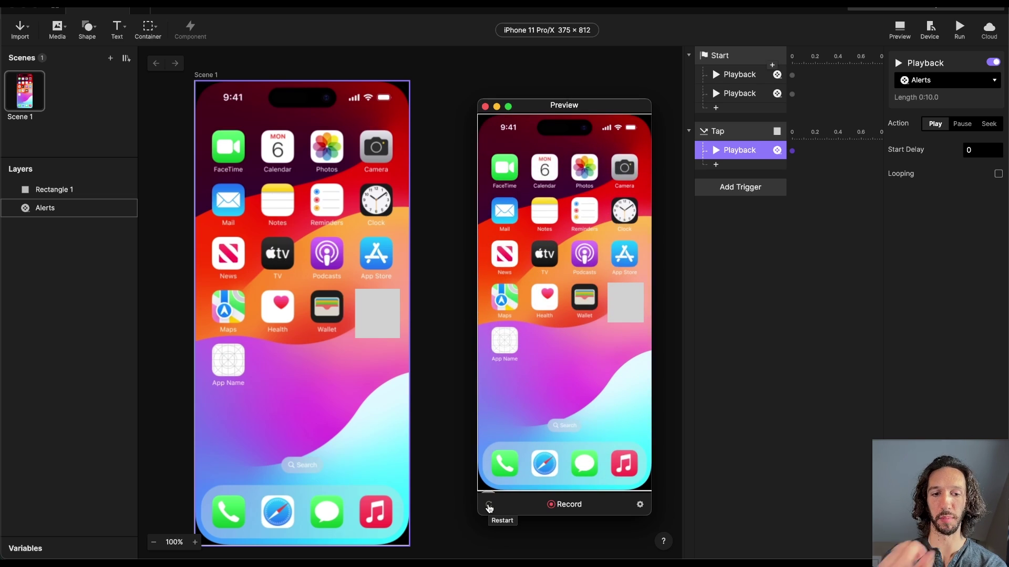
{"action": "left_click", "coordinate": [488, 505]}
Duplicate the Tap trigger's Playback response and set the copy's action to Pause
{"action": "left_click", "coordinate": [744, 134]}
{"action": "left_click", "coordinate": [749, 154]}
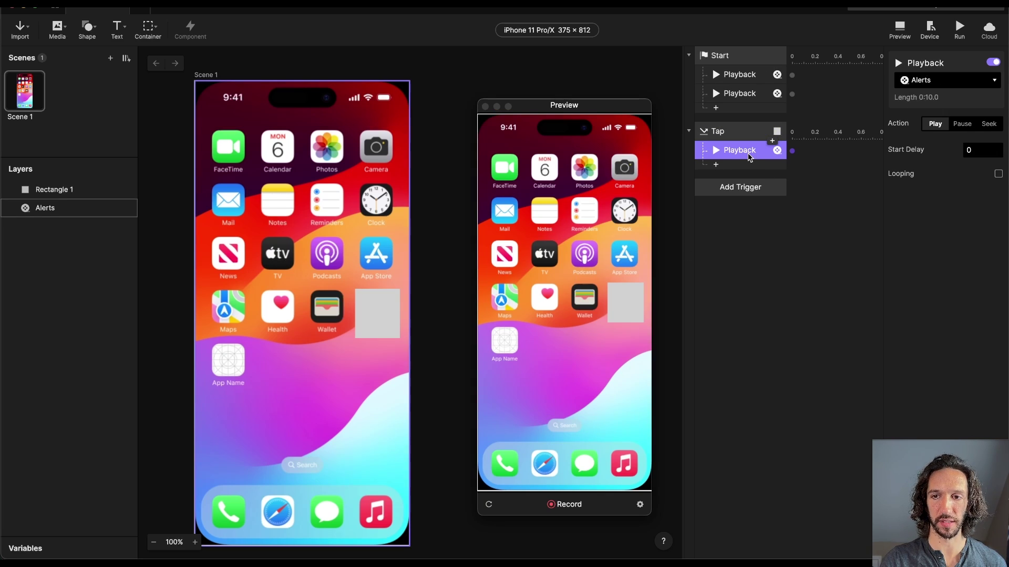
{"action": "key", "text": "super+d"}
{"action": "left_click", "coordinate": [751, 155]}
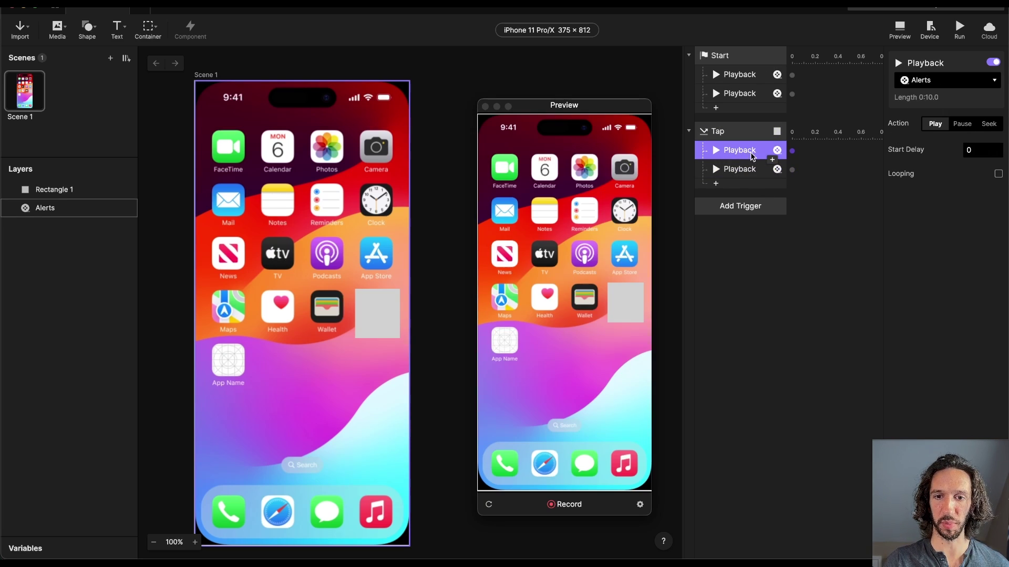
{"action": "left_click", "coordinate": [735, 169]}
{"action": "left_click", "coordinate": [962, 124]}
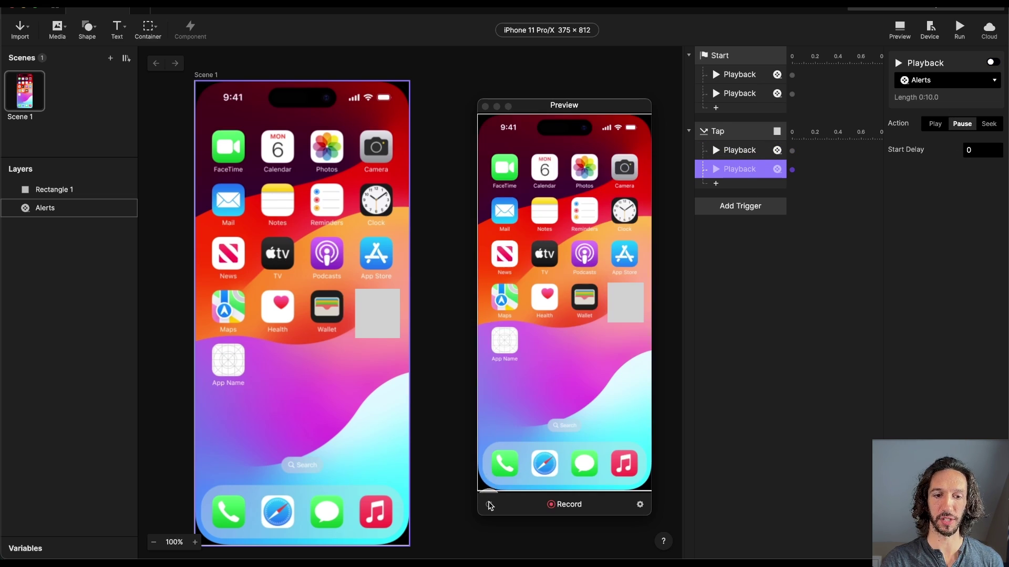
Play the alert in the preview to judge its timing, and set the Tap trigger's Pause response start delay to 1.8
{"action": "left_click", "coordinate": [625, 303]}
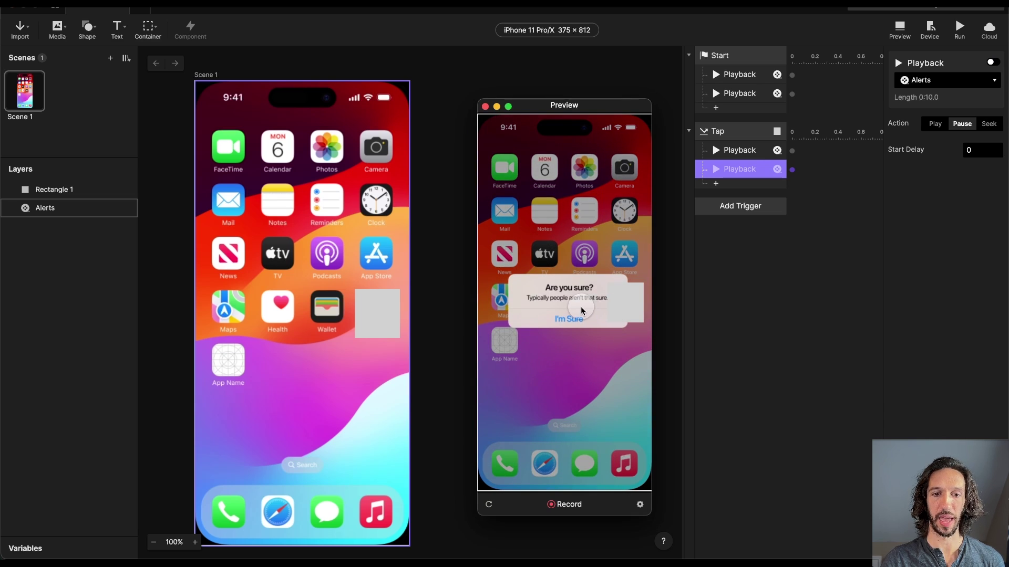
{"action": "left_click", "coordinate": [488, 505]}
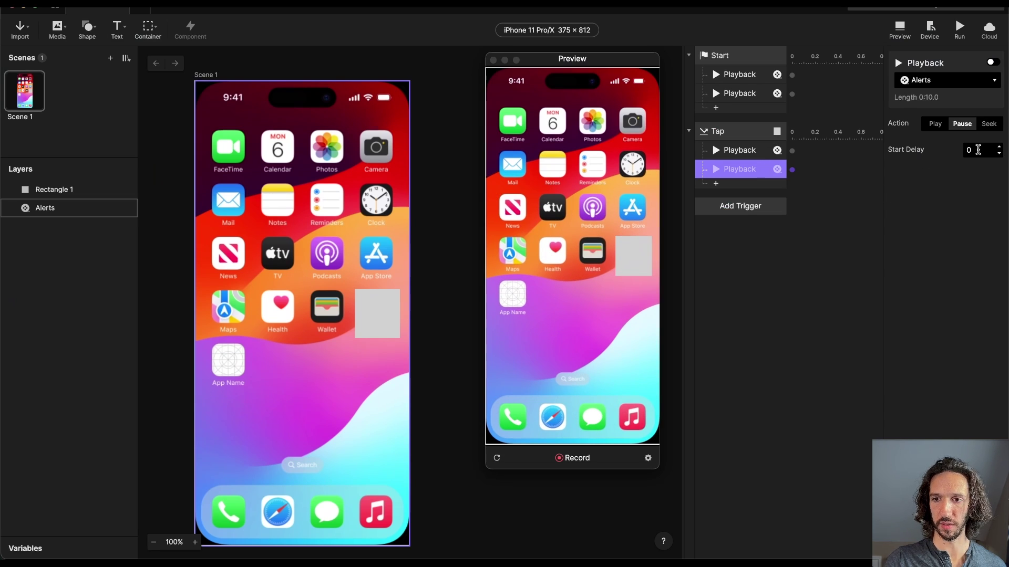
{"action": "left_click", "coordinate": [978, 149]}
{"action": "type", "text": "1.5"}
{"action": "key", "text": "Return"}
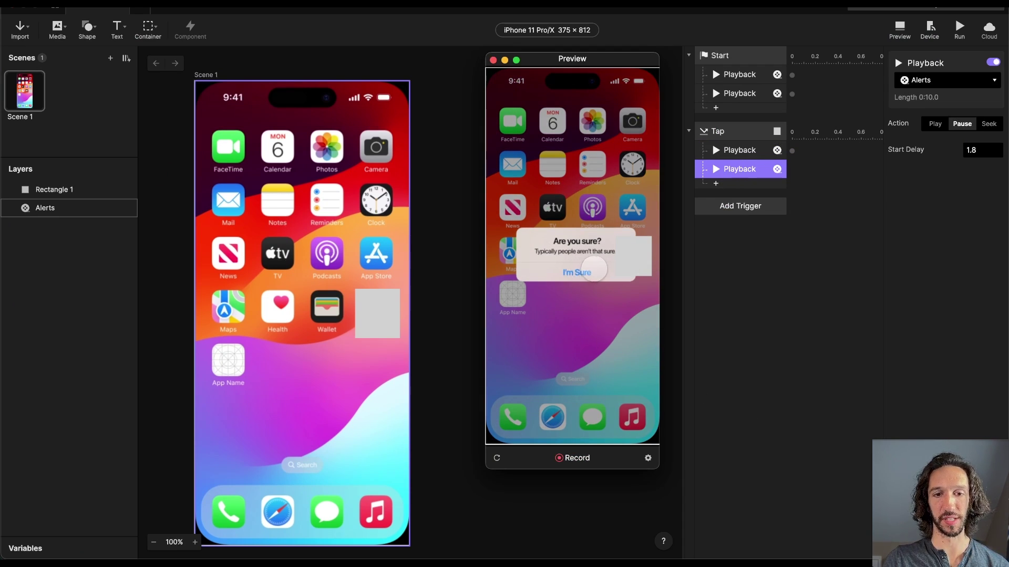
Add a second rectangle of about 179 × 51 over the area of the alert's I'm Sure button
{"action": "left_click", "coordinate": [382, 351]}
{"action": "key", "text": "super+z"}
{"action": "mouse_move", "coordinate": [383, 333]}
{"action": "left_mouse_down"}
{"action": "mouse_move", "coordinate": [285, 342]}
{"action": "mouse_move", "coordinate": [288, 355]}
{"action": "mouse_move", "coordinate": [364, 343]}
{"action": "mouse_move", "coordinate": [339, 347]}
{"action": "left_mouse_up"}
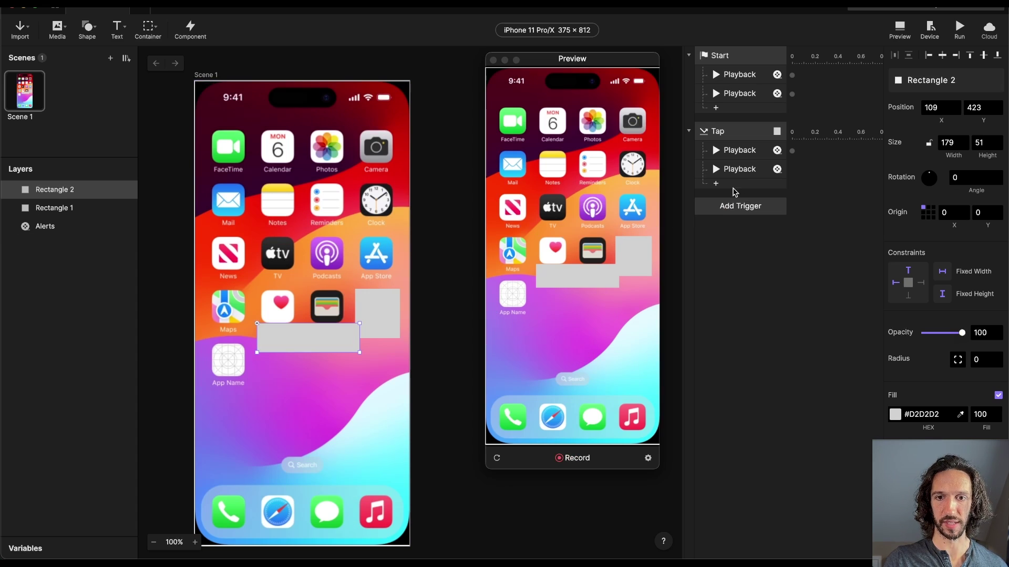
Duplicate the Tap trigger with its Play and Pause responses, and assign the copy to Rectangle 2
{"action": "left_click", "coordinate": [721, 132]}
{"action": "key", "text": "super+d"}
{"action": "left_click", "coordinate": [738, 226]}
{"action": "left_click", "coordinate": [740, 207]}
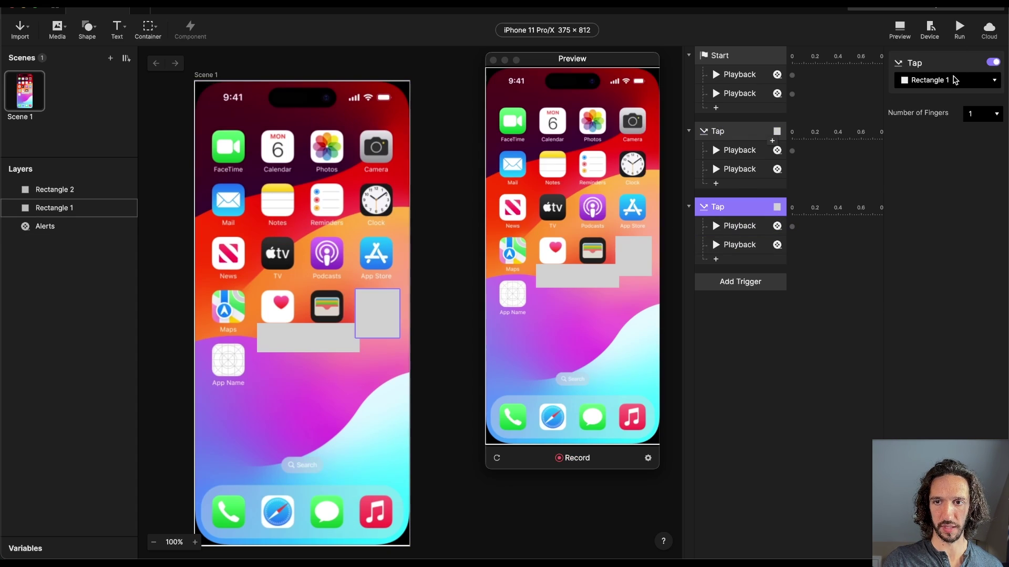
{"action": "left_click", "coordinate": [955, 80]}
{"action": "left_click", "coordinate": [925, 124]}
{"action": "left_click", "coordinate": [739, 226]}
{"action": "left_click", "coordinate": [739, 245]}
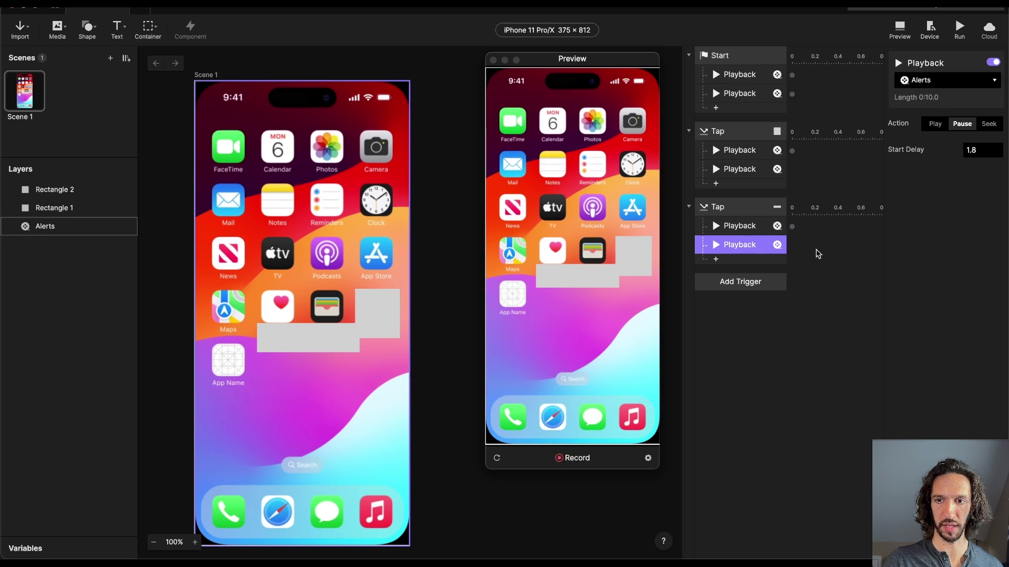
Reopen the preview and test tapping the Settings rectangle followed by the I'm Sure rectangle
{"action": "left_click", "coordinate": [818, 253]}
{"action": "left_click", "coordinate": [1008, 52]}
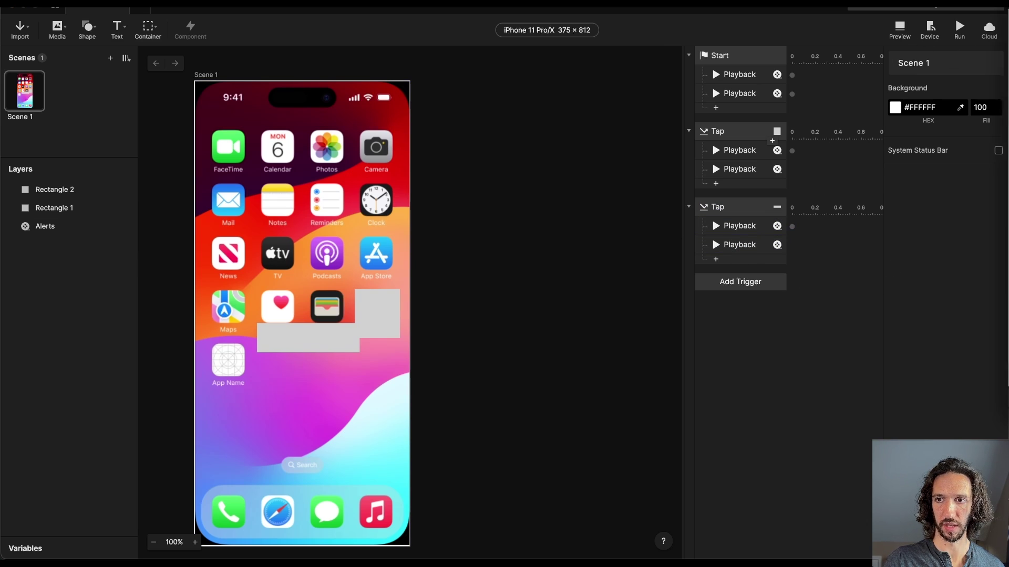
{"action": "left_click", "coordinate": [635, 271]}
{"action": "left_click", "coordinate": [651, 286]}
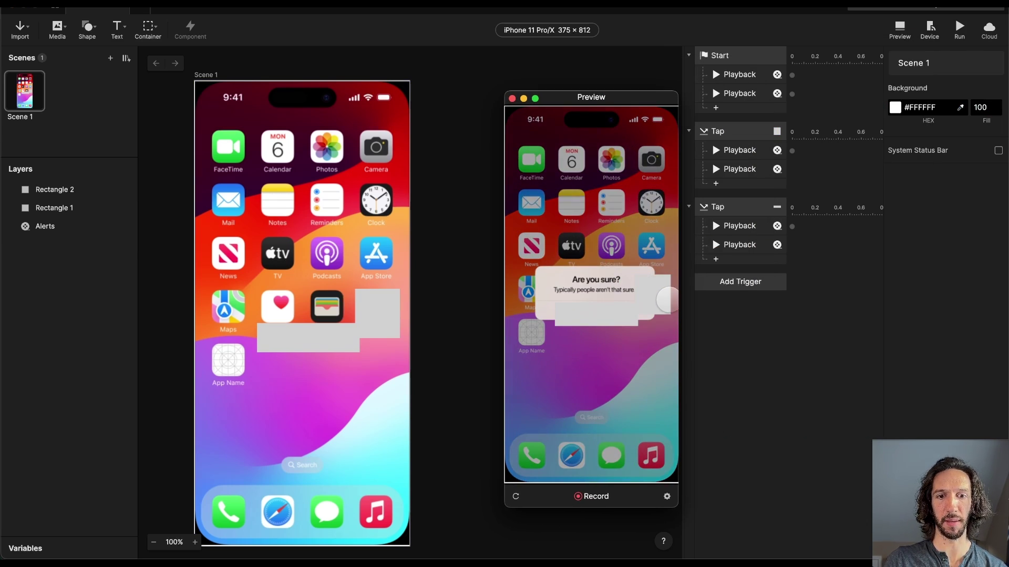
{"action": "left_click", "coordinate": [596, 315]}
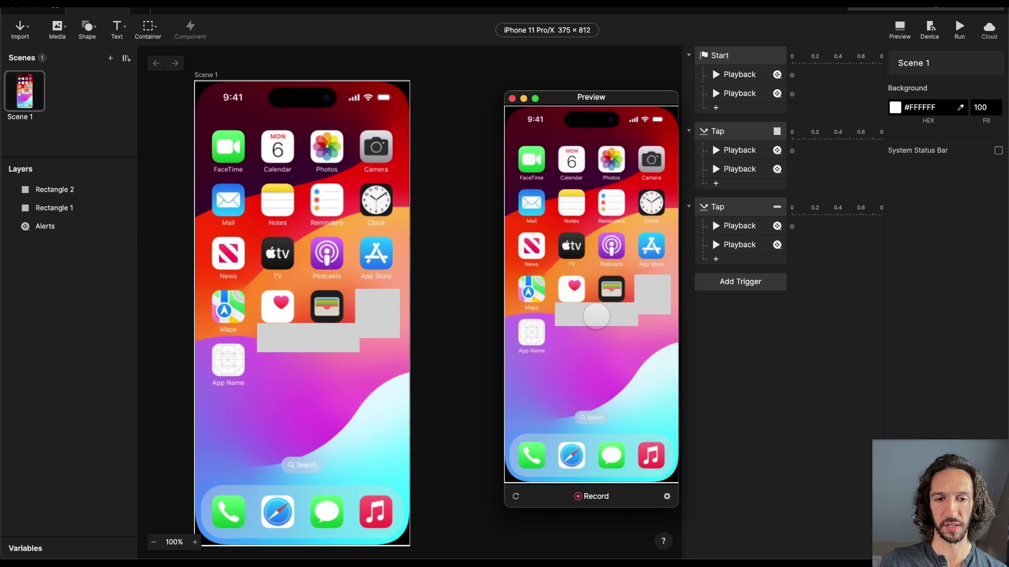
Set the start delay of the second Tap trigger's Pause response to 1 and test both rectangles in the preview
{"action": "left_click", "coordinate": [739, 244]}
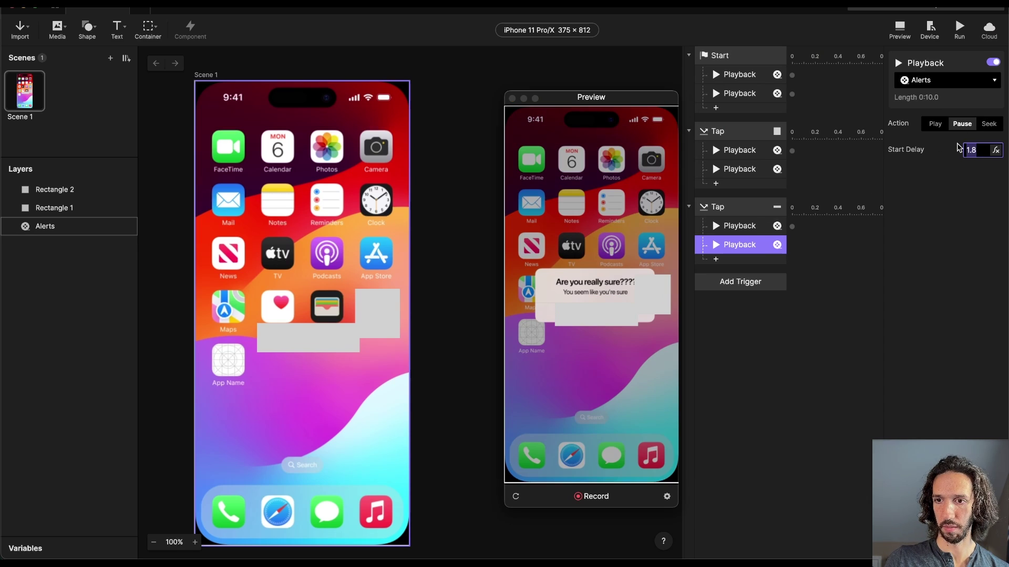
{"action": "key", "text": "Return"}
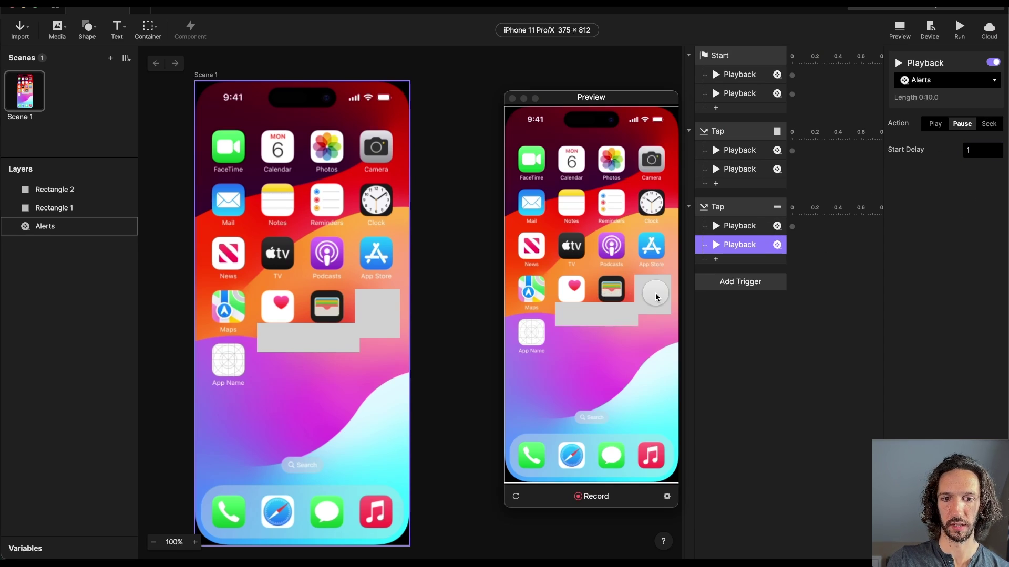
{"action": "left_click", "coordinate": [655, 297]}
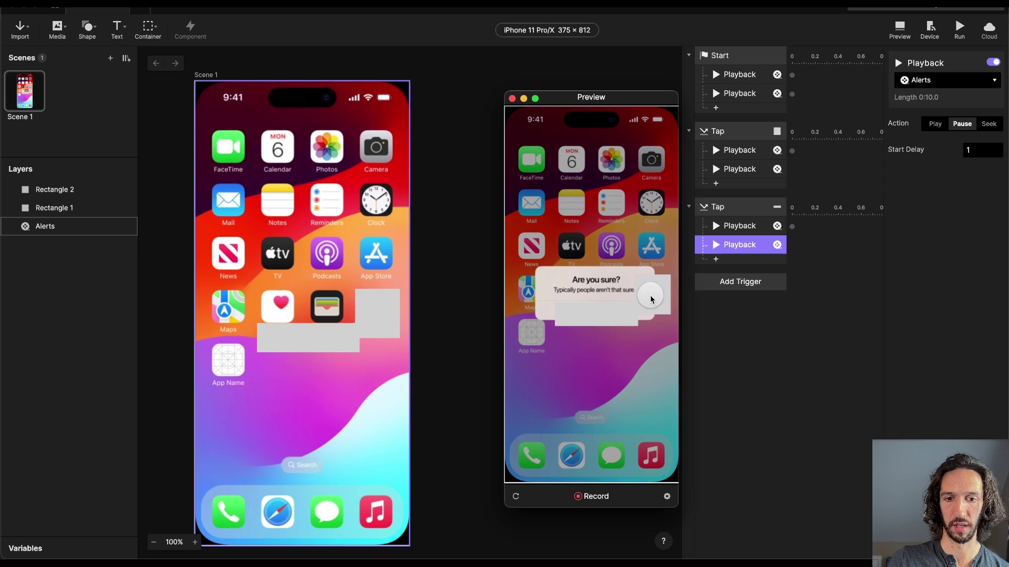
{"action": "left_click", "coordinate": [601, 319]}
{"action": "left_click", "coordinate": [651, 297]}
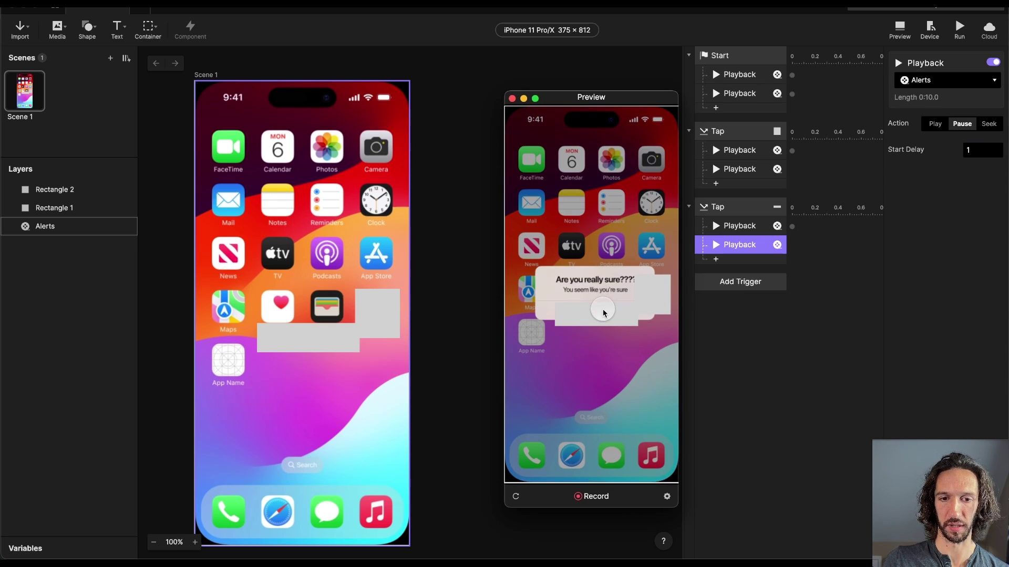
Select both tap-area rectangles, Rectangle 1 and Rectangle 2, together
{"action": "left_click", "coordinate": [363, 260]}
{"action": "left_click", "coordinate": [377, 314]}
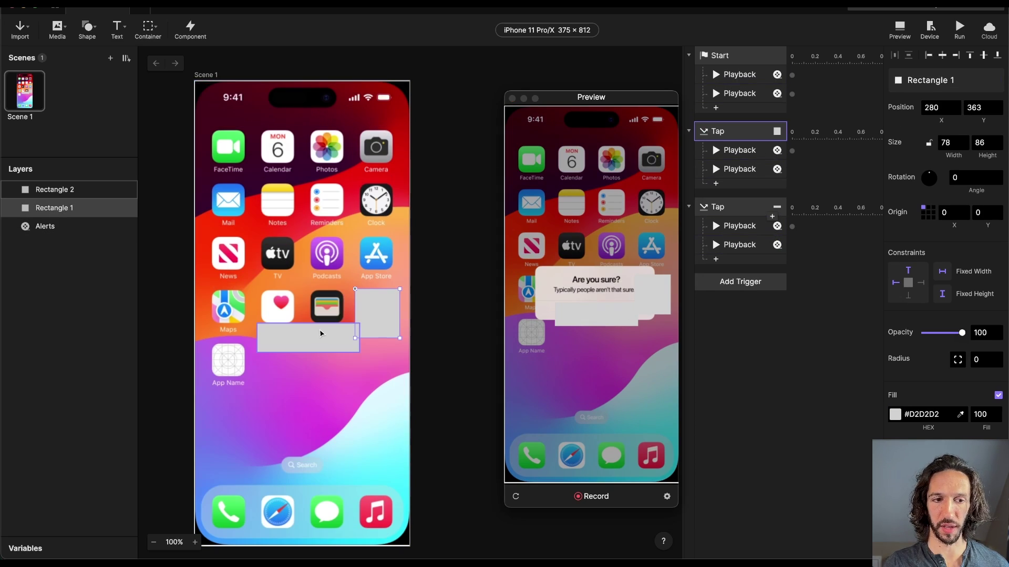
{"action": "left_click", "coordinate": [322, 338]}
{"action": "left_click", "coordinate": [382, 316]}
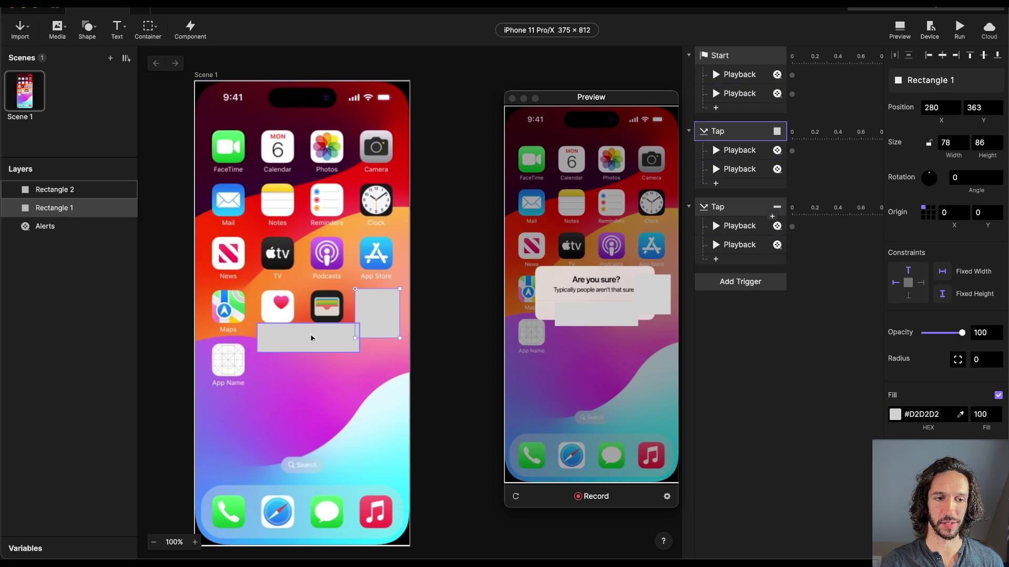
{"action": "left_click", "coordinate": [301, 339], "text": "shift"}
Try hiding both rectangles with a layer opacity of 0, test a tap in the preview, and restore the opacity to 100
{"action": "left_click_drag", "start_coordinate": [962, 332], "coordinate": [892, 340]}
{"action": "left_click", "coordinate": [650, 304]}
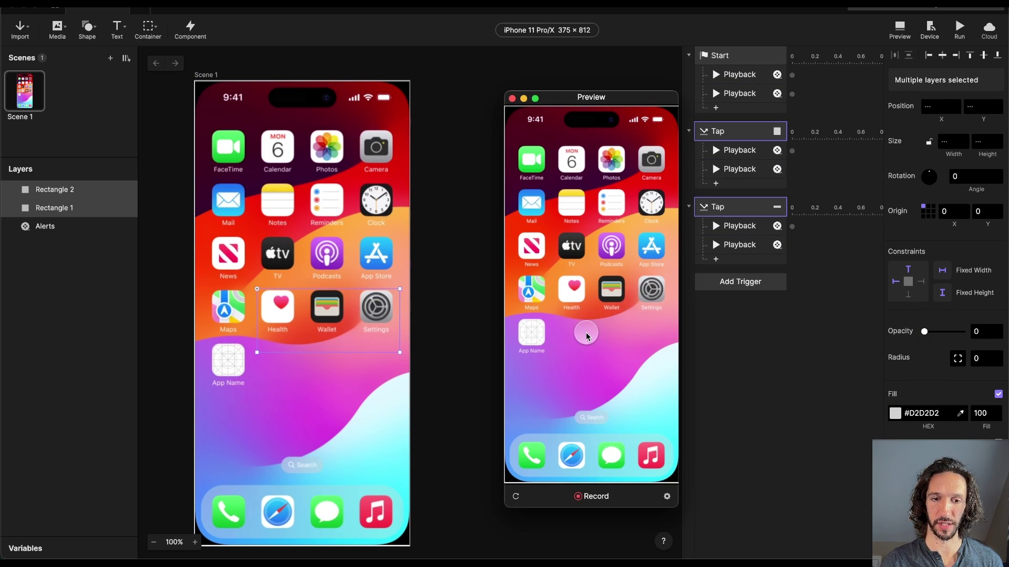
{"action": "left_click_drag", "start_coordinate": [948, 332], "coordinate": [992, 337]}
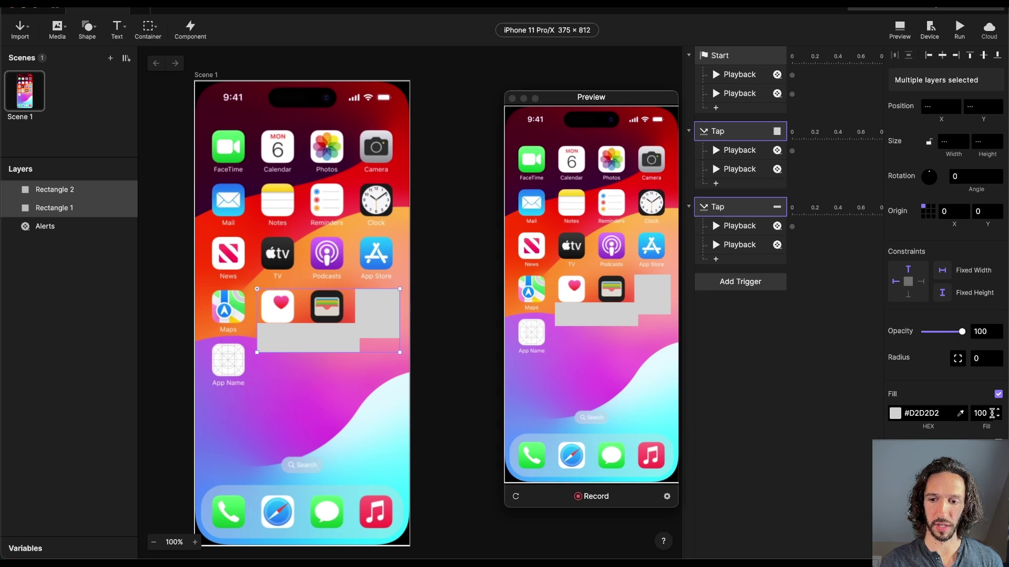
Set the fill opacity of both rectangles to 0 and test tapping Settings and I'm Sure in the preview
{"action": "type", "text": "0"}
{"action": "key", "text": "Return"}
{"action": "left_click", "coordinate": [762, 387]}
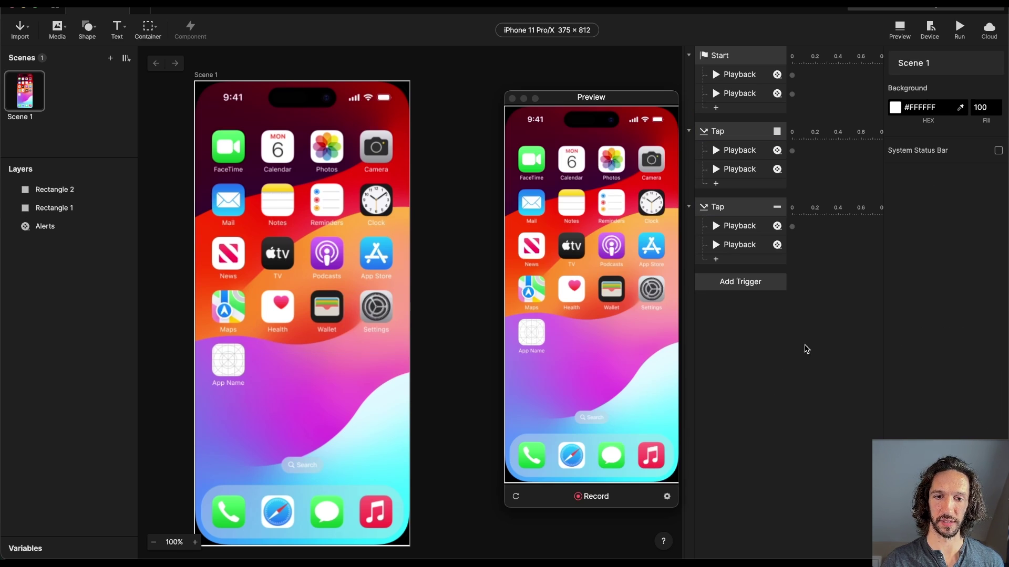
{"action": "left_click", "coordinate": [656, 288]}
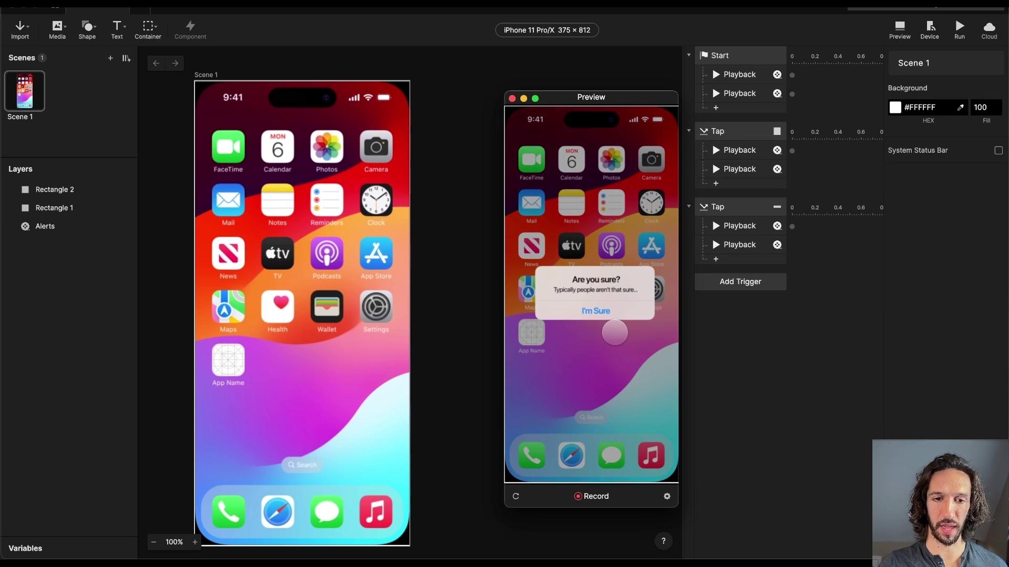
{"action": "left_click", "coordinate": [590, 311]}
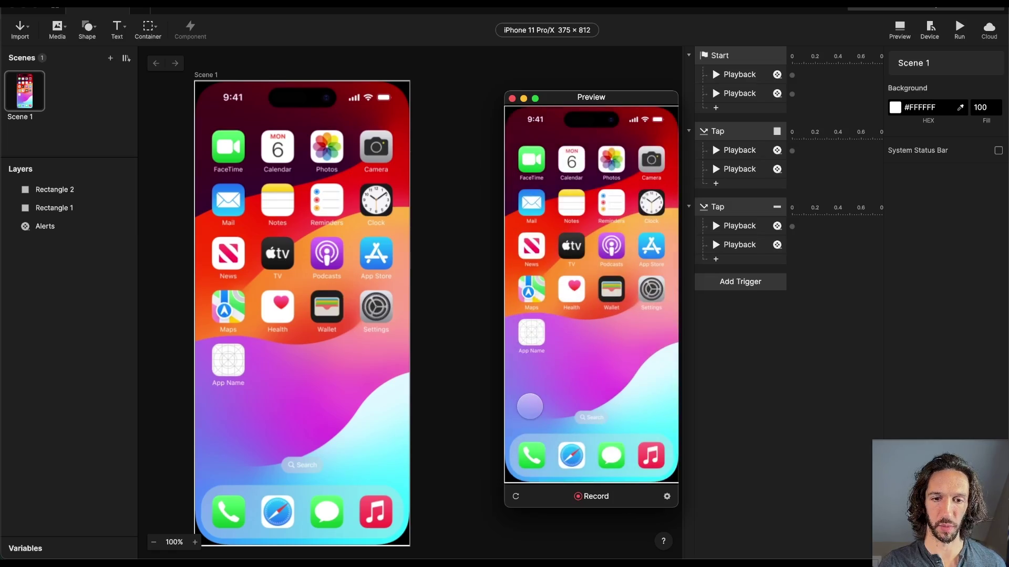